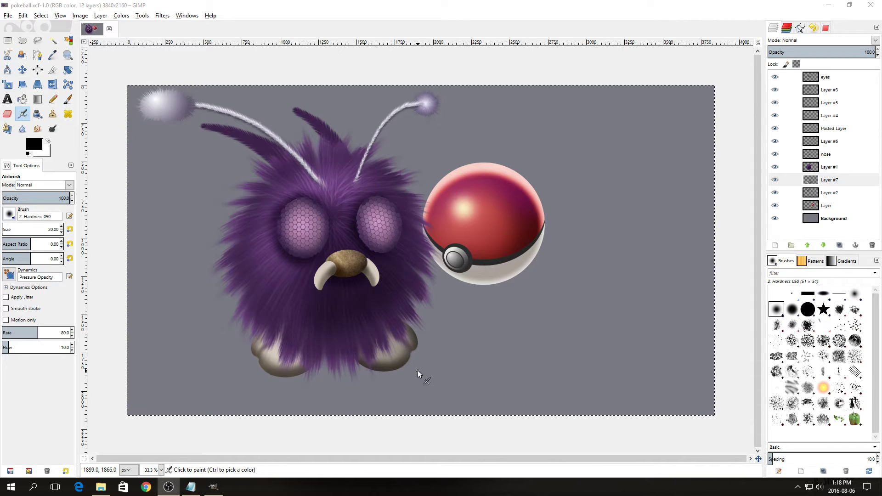
# Undo the last edit and select both eyes on the eyes layer by fuzzy-selecting the surrounding transparency and inverting the selection.
pyautogui.hotkey('ctrl', 'z')
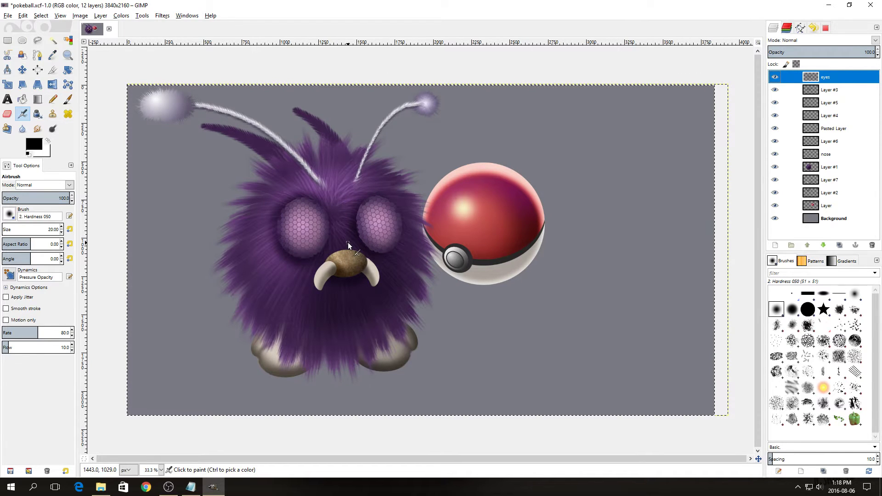
pyautogui.click(54, 41)
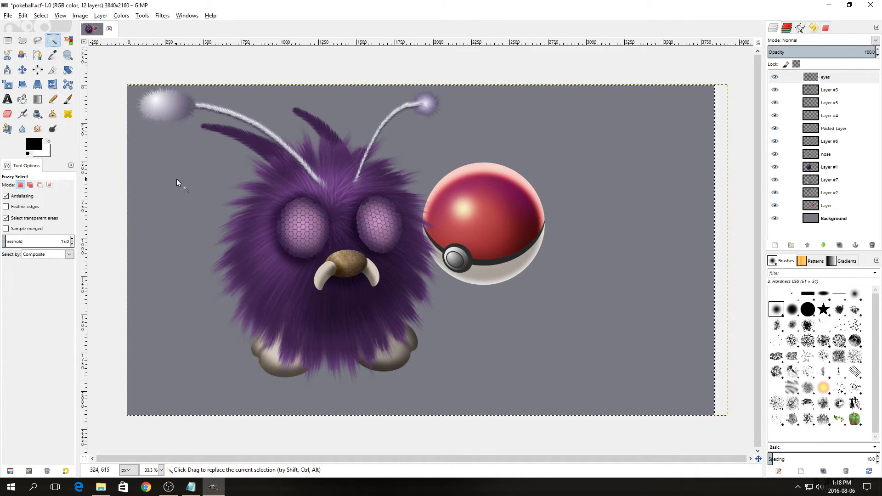
pyautogui.click(827, 77)
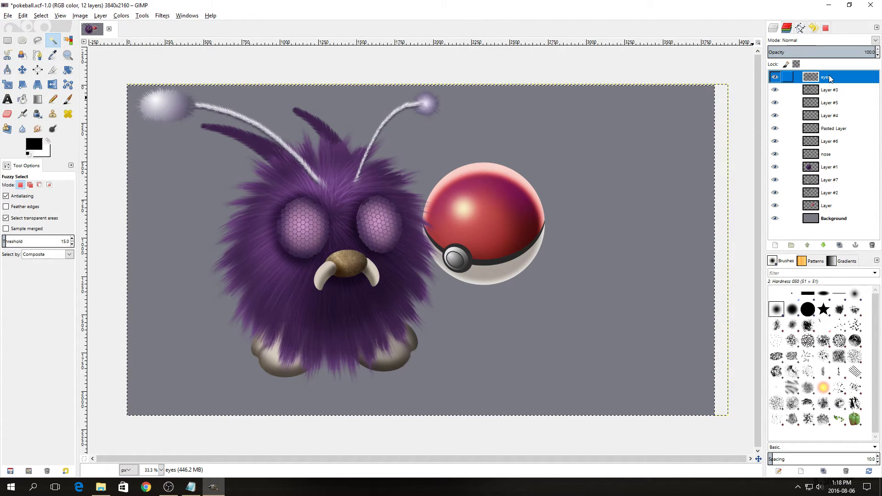
pyautogui.click(203, 222)
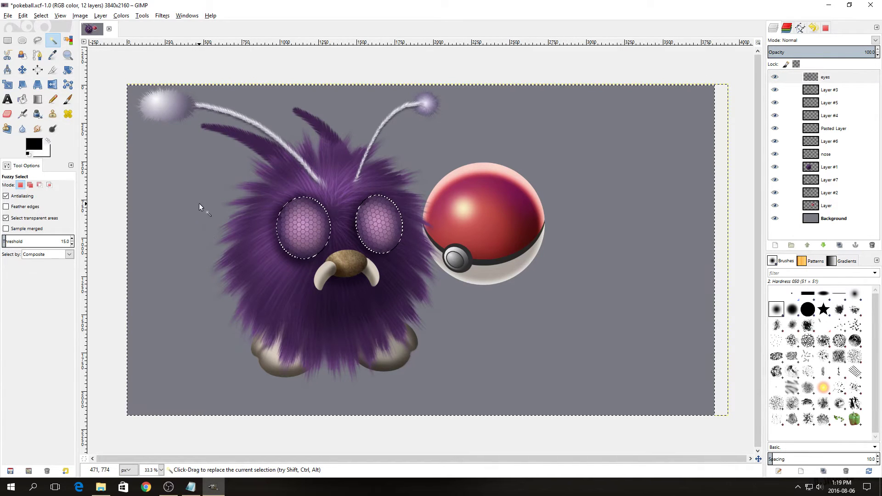
pyautogui.press('ctrl')
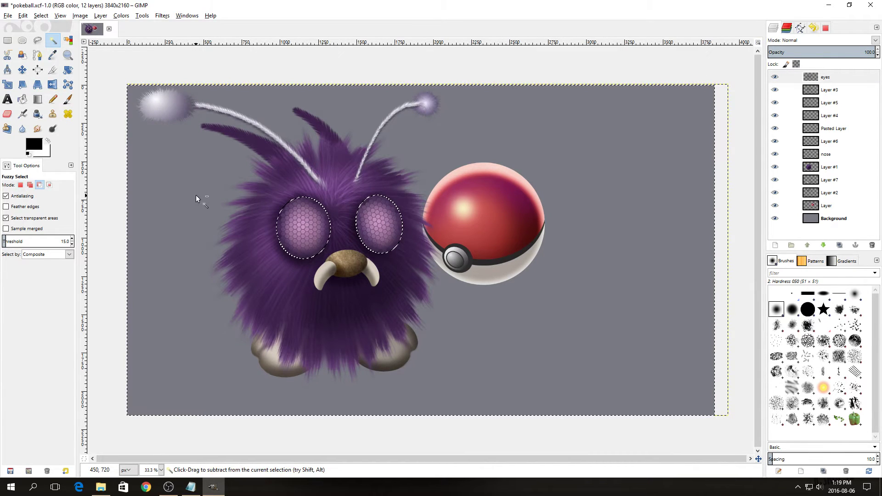
pyautogui.keyDown('ctrl'); pyautogui.click(195, 195); pyautogui.keyUp('ctrl')
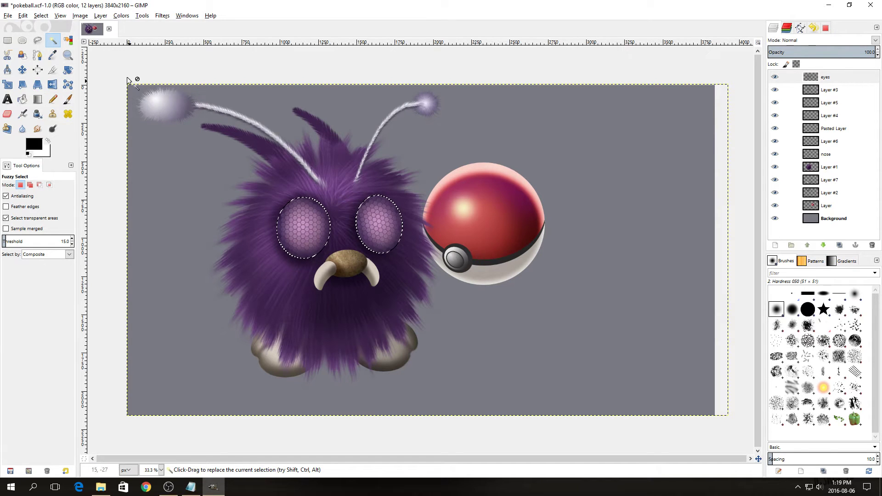
# Shrink the eye selection by 20 px and invert it so the eyes' outer rims are selected.
pyautogui.click(43, 17)
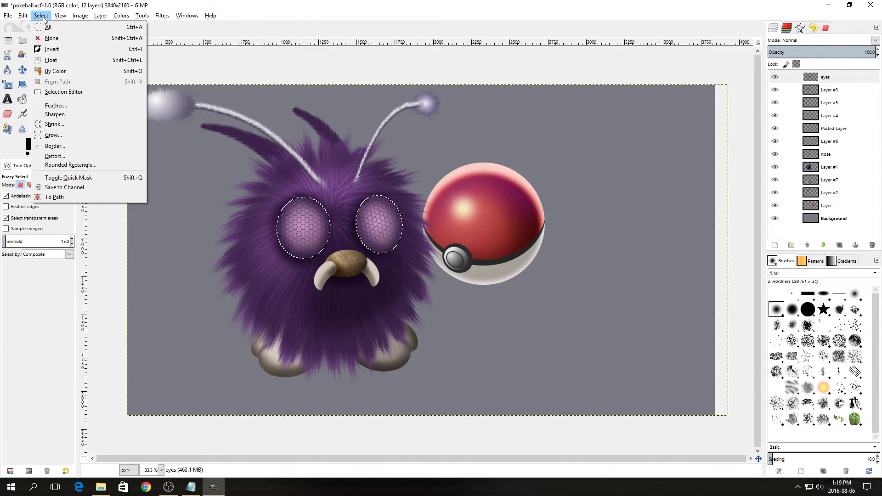
pyautogui.click(77, 124)
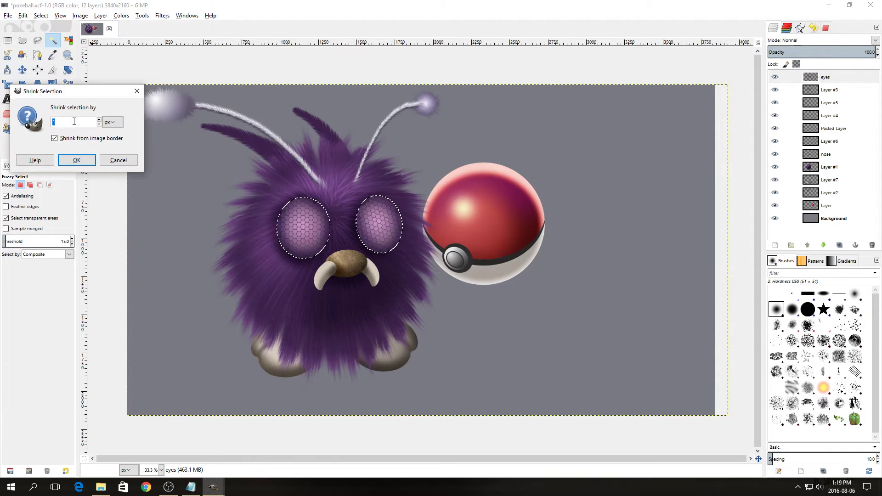
pyautogui.write('20')
pyautogui.press('Return')
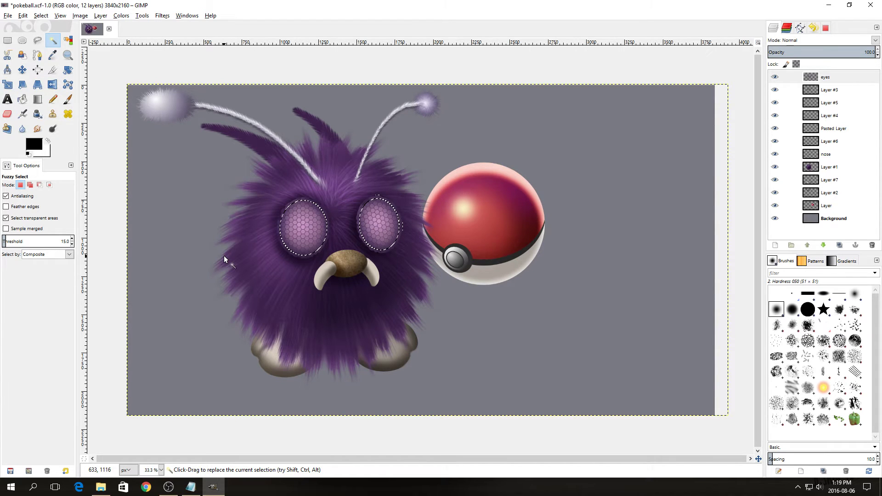
pyautogui.hotkey('ctrl', 'i')
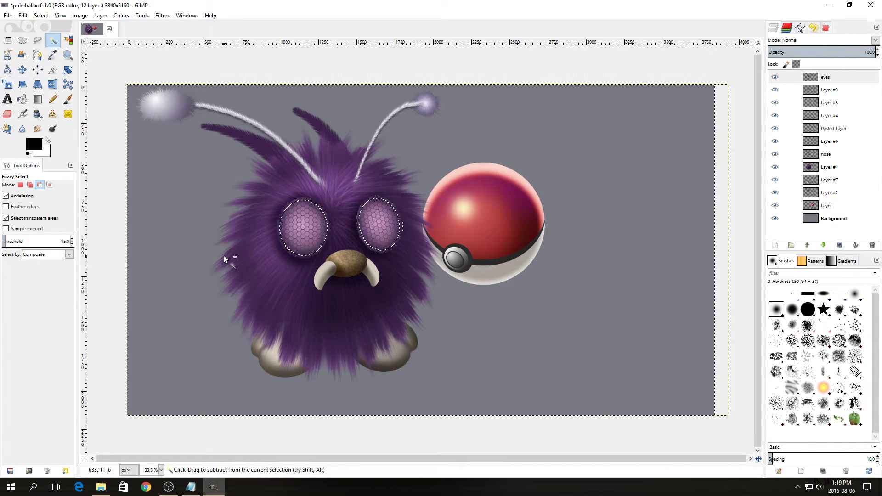
# Soften the eyes' outer rims with a 5 px Gaussian Blur, RLE method, and clear the selection.
pyautogui.scroll(2, 287, 229)
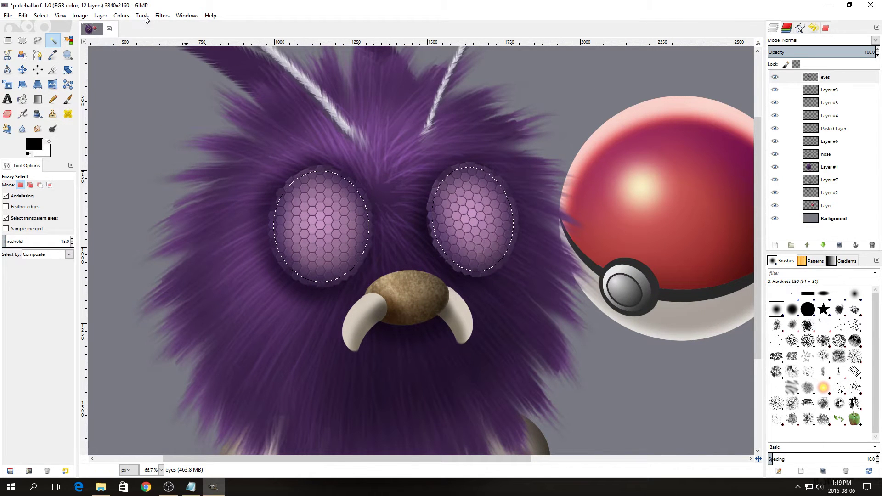
pyautogui.click(162, 15)
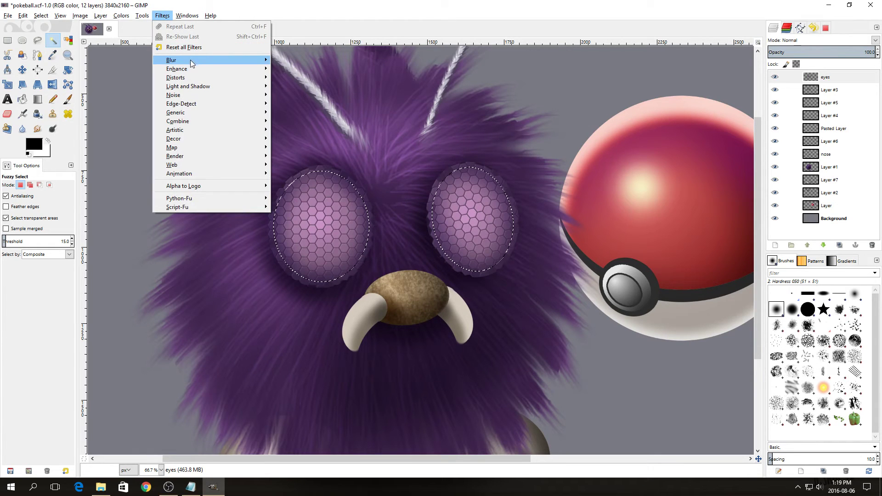
pyautogui.moveTo(192, 62)
pyautogui.click(317, 68)
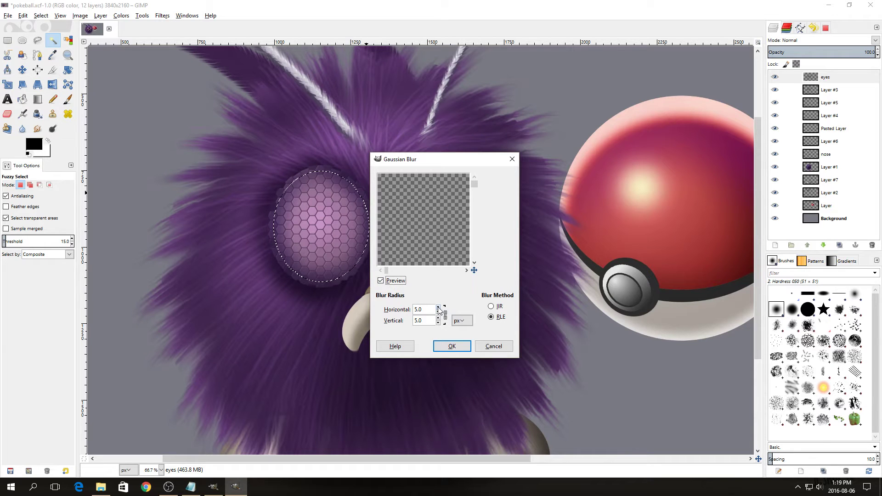
pyautogui.click(453, 348)
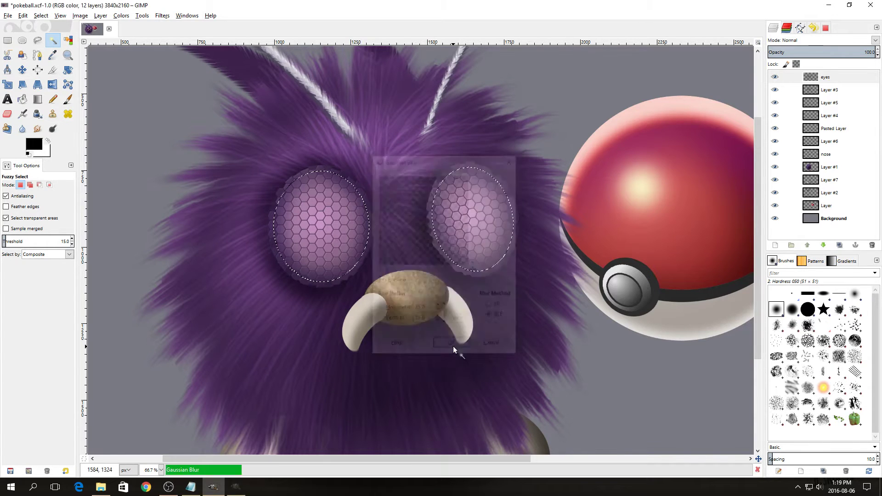
pyautogui.hotkey('ctrl', 'shift', 'a')
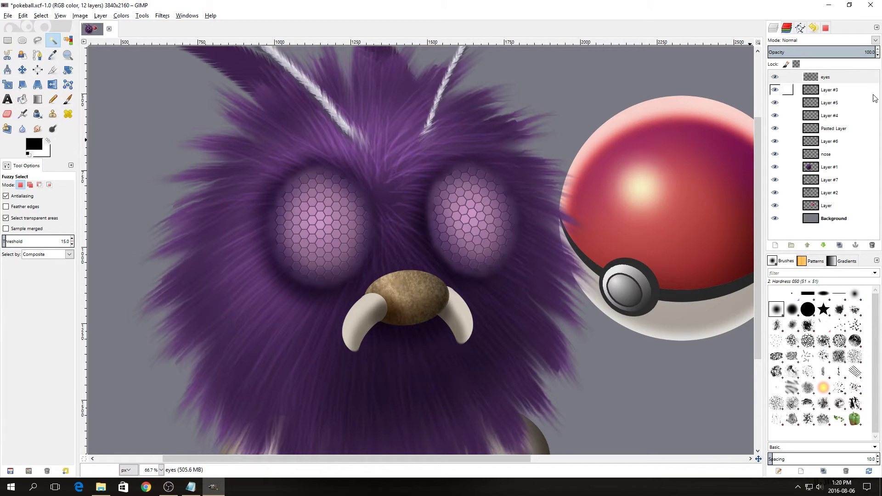
# Add a new transparent 3840 x 2160 px layer above the eyes layer.
pyautogui.rightClick(830, 81)
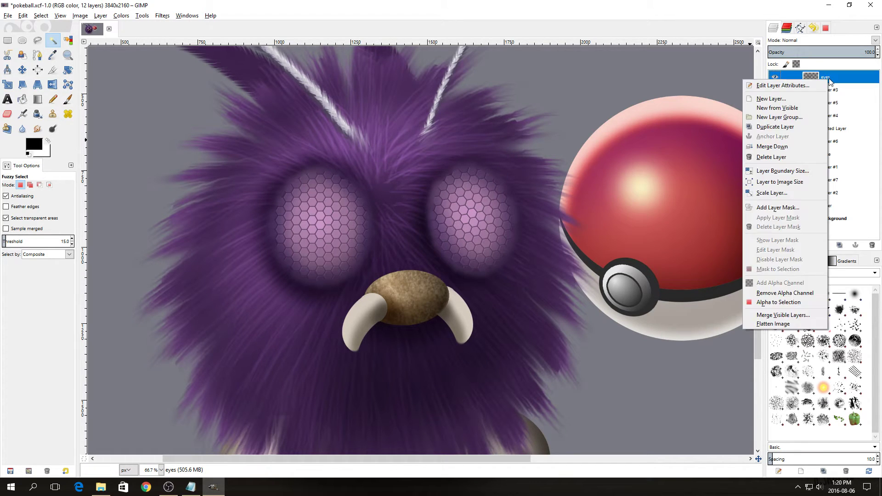
pyautogui.click(782, 97)
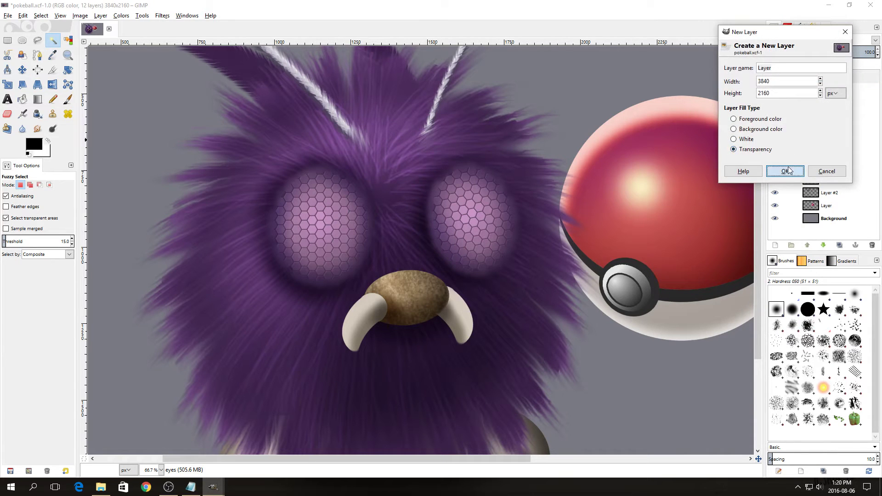
pyautogui.click(783, 169)
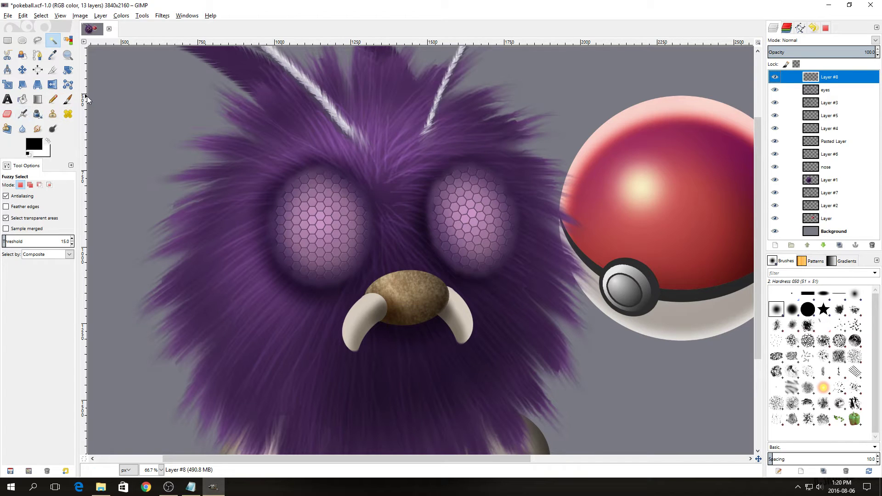
# Set up the Airbrush with the Bristles 01 brush at size 100.
pyautogui.click(27, 113)
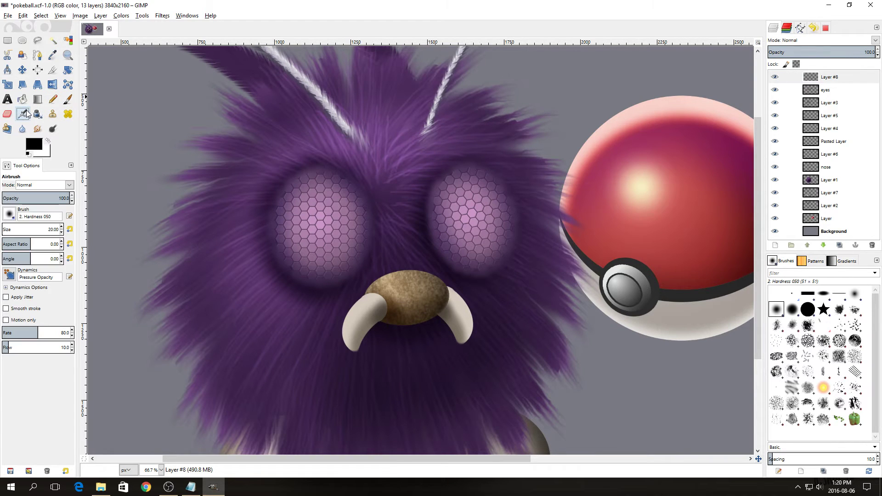
pyautogui.click(9, 214)
pyautogui.click(57, 253)
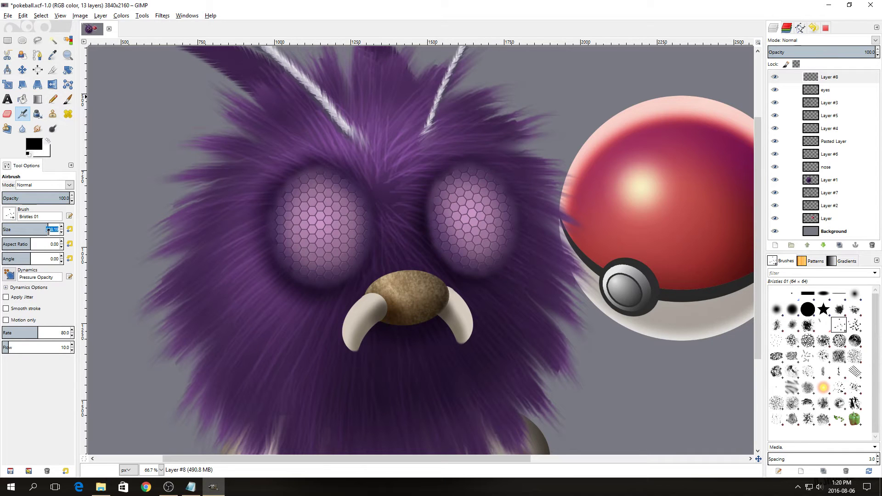
pyautogui.write('100')
pyautogui.press('Return')
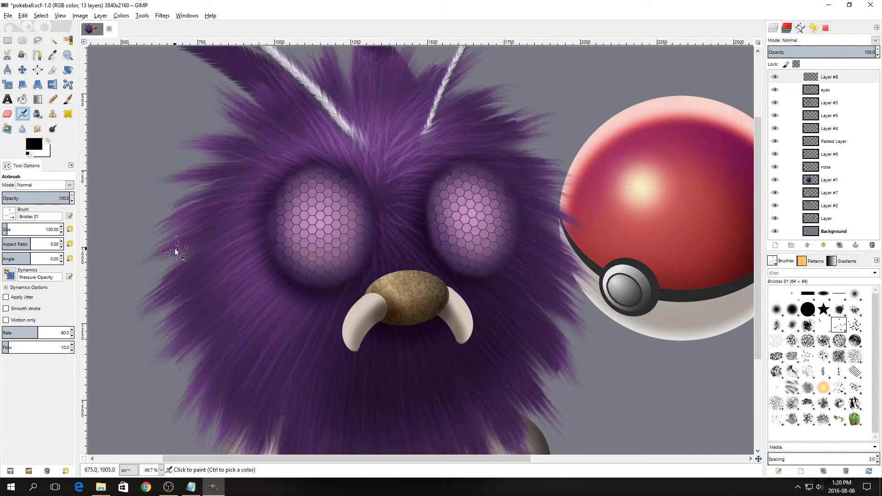
# Sample dark purple from the fur between the eyes and airbrush hair strokes over the right eye's inner edge and the nose's upper edge.
pyautogui.keyDown('ctrl'); pyautogui.click(378, 175); pyautogui.keyUp('ctrl')
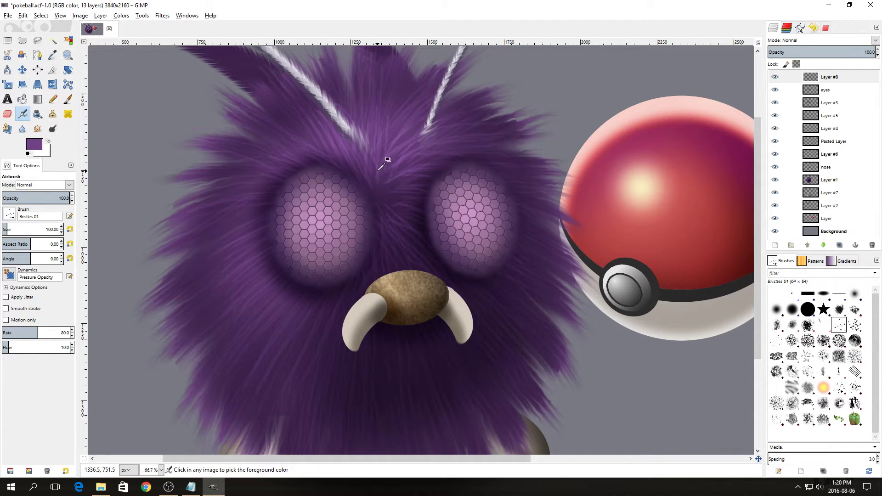
pyautogui.keyDown('ctrl'); pyautogui.click(413, 221); pyautogui.keyUp('ctrl')
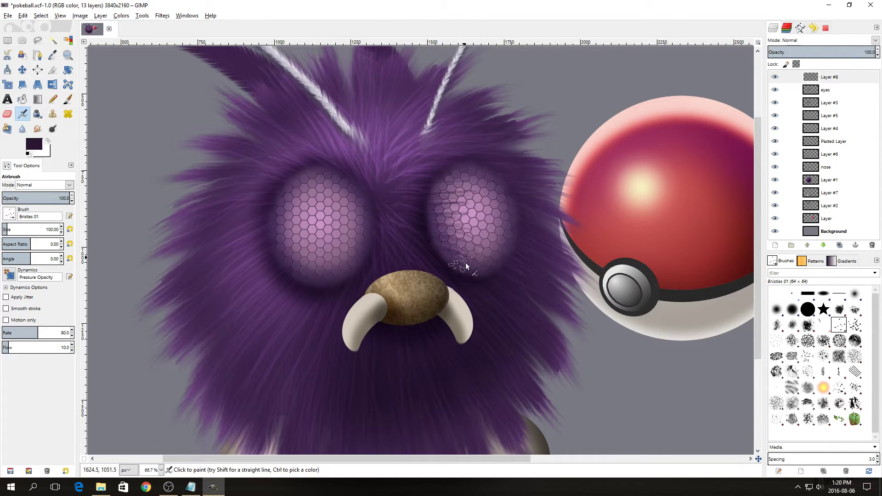
pyautogui.moveTo(456, 243)
pyautogui.mouseDown()
pyautogui.moveTo(410, 206)
pyautogui.moveTo(453, 197)
pyautogui.moveTo(411, 191)
pyautogui.moveTo(451, 173)
pyautogui.moveTo(403, 180)
pyautogui.moveTo(472, 181)
pyautogui.moveTo(420, 196)
pyautogui.moveTo(458, 196)
pyautogui.moveTo(411, 208)
pyautogui.moveTo(465, 212)
pyautogui.moveTo(411, 223)
pyautogui.moveTo(461, 231)
pyautogui.mouseUp()
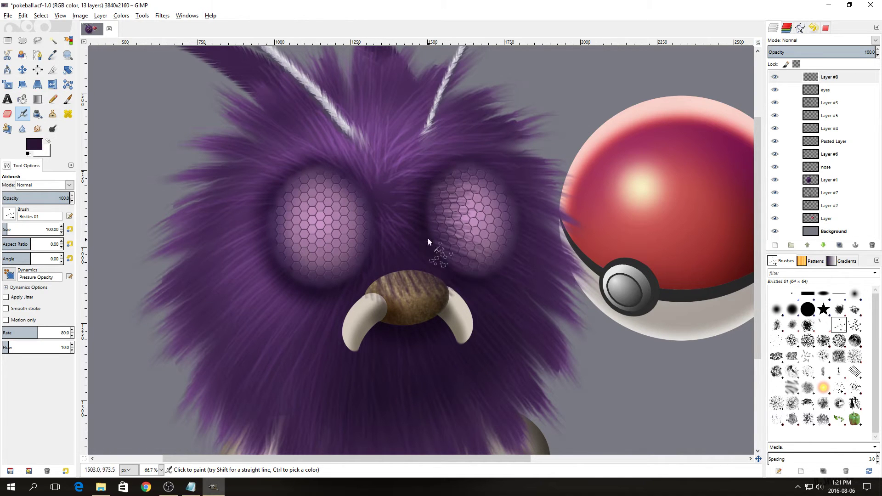
# Sample a lighter purple from the forehead fur and airbrush highlight hairs between the eyes, over the right eye's inner edge and above the nose.
pyautogui.press('ctrl')
pyautogui.keyDown('ctrl'); pyautogui.click(345, 140); pyautogui.keyUp('ctrl')
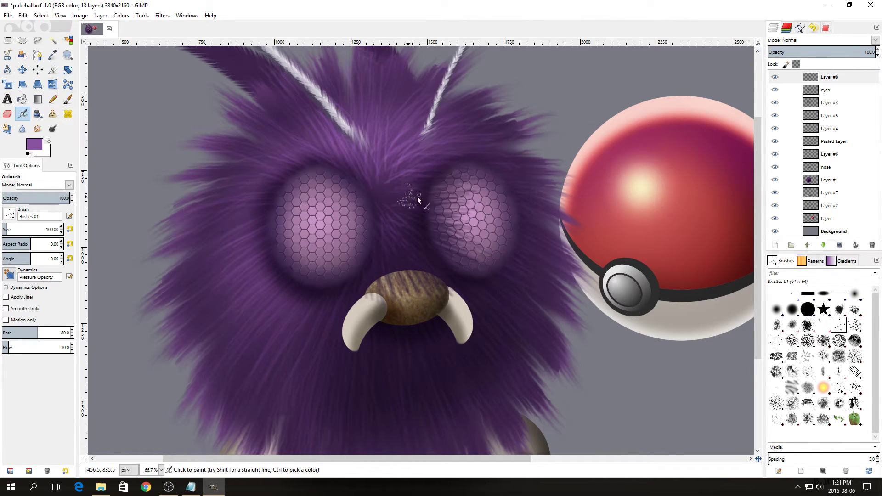
pyautogui.moveTo(395, 199)
pyautogui.mouseDown()
pyautogui.moveTo(461, 211)
pyautogui.moveTo(411, 217)
pyautogui.moveTo(467, 222)
pyautogui.moveTo(408, 229)
pyautogui.moveTo(458, 242)
pyautogui.moveTo(415, 234)
pyautogui.moveTo(464, 260)
pyautogui.moveTo(422, 250)
pyautogui.moveTo(467, 271)
pyautogui.mouseUp()
pyautogui.press('ctrl')
pyautogui.moveTo(425, 227)
pyautogui.mouseDown()
pyautogui.moveTo(487, 278)
pyautogui.moveTo(401, 244)
pyautogui.moveTo(441, 271)
pyautogui.moveTo(404, 248)
pyautogui.moveTo(426, 278)
pyautogui.moveTo(395, 249)
pyautogui.moveTo(411, 289)
pyautogui.moveTo(395, 255)
pyautogui.moveTo(400, 287)
pyautogui.moveTo(386, 252)
pyautogui.moveTo(381, 295)
pyautogui.mouseUp()
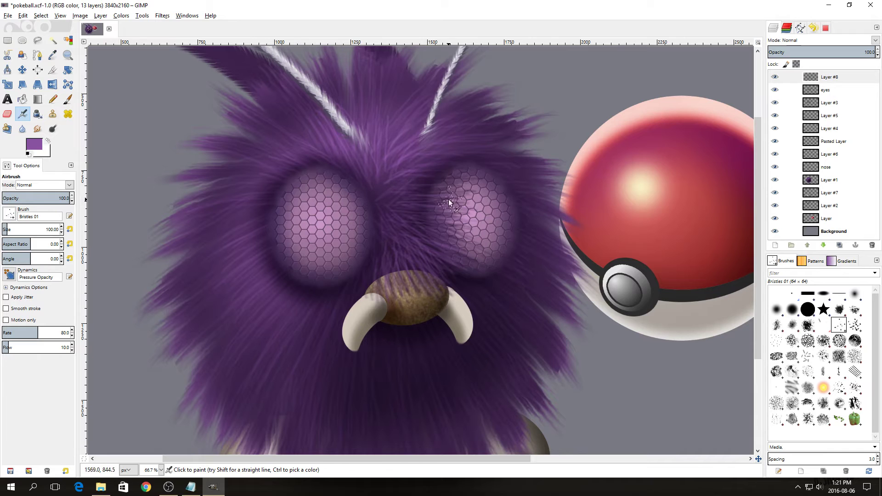
# Darken the nose layer with Levels by setting the midtone input value to 0.72.
pyautogui.click(829, 90)
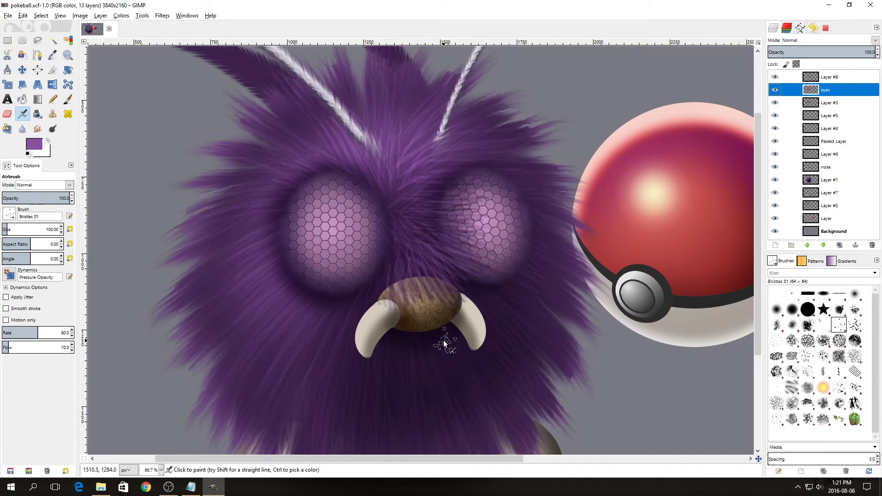
pyautogui.scroll(-1, 339, 315)
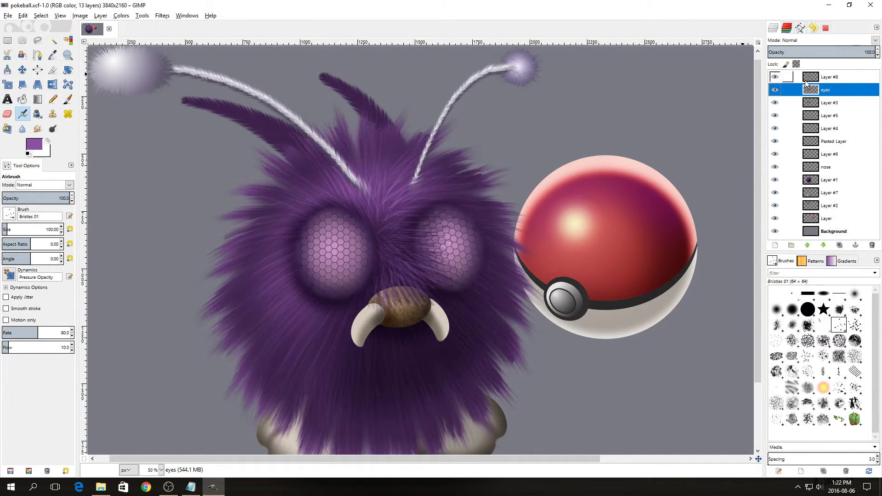
pyautogui.click(811, 167)
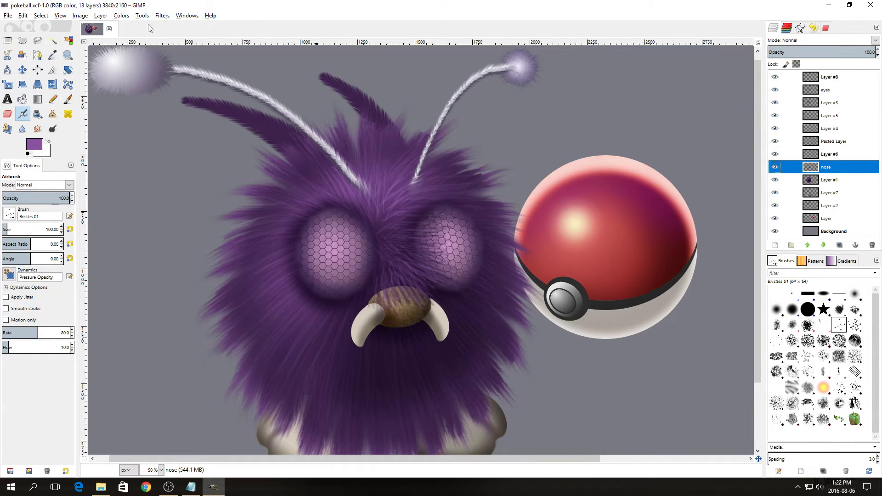
pyautogui.click(122, 16)
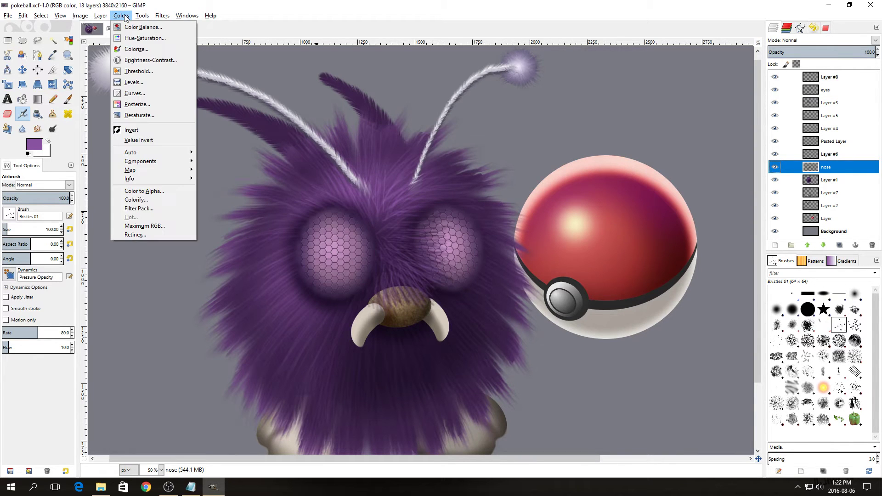
pyautogui.click(133, 82)
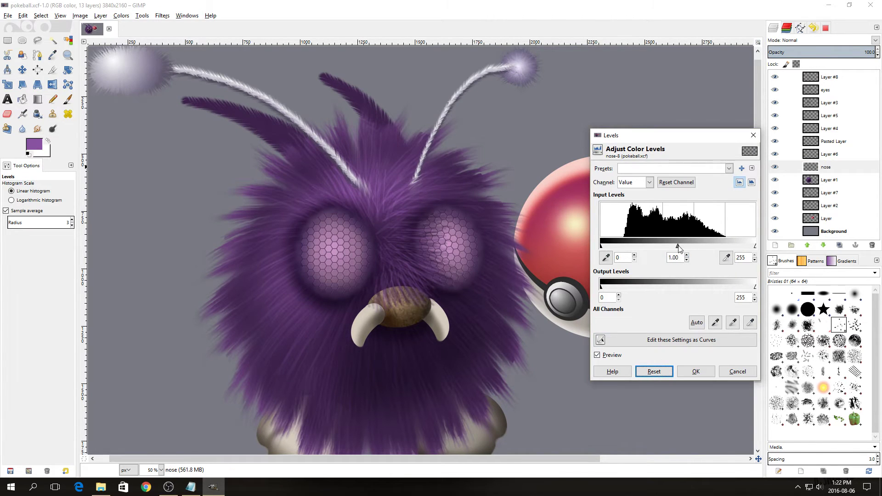
pyautogui.moveTo(678, 247); pyautogui.dragTo(695, 247)
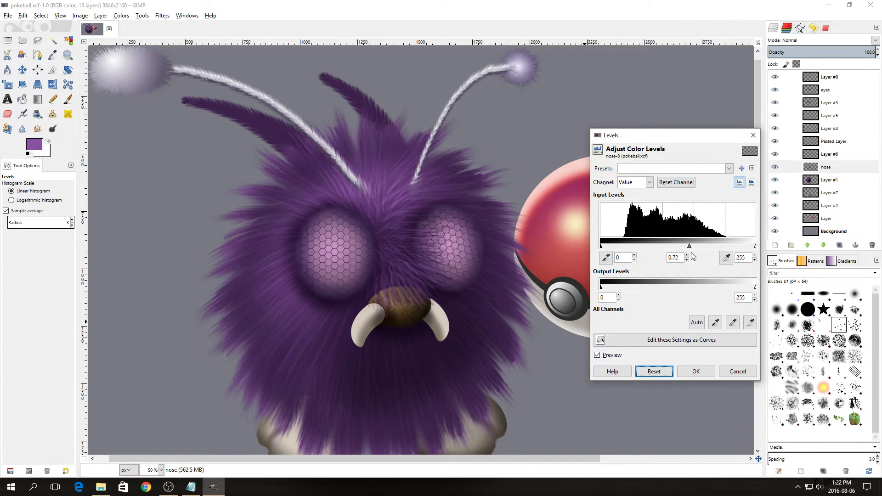
pyautogui.click(698, 371)
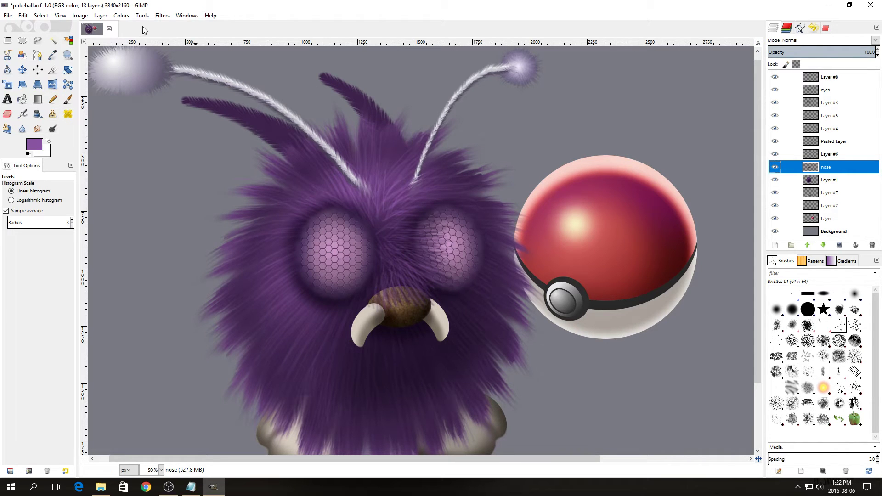
# Shift the nose layer toward red with Hue-Saturation by setting the master hue to -35.
pyautogui.click(121, 16)
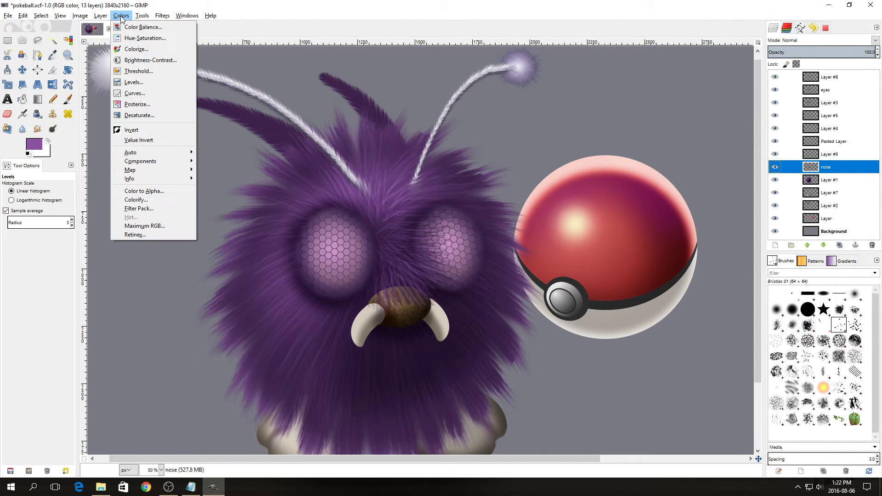
pyautogui.click(145, 38)
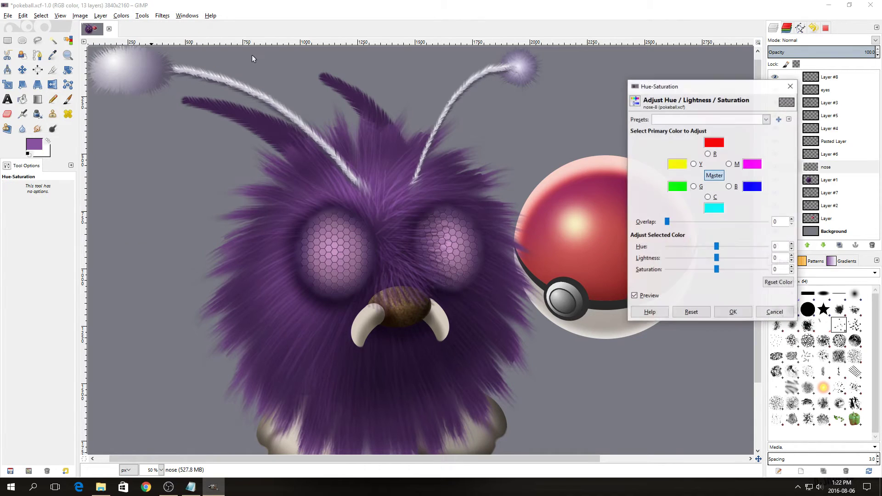
pyautogui.moveTo(717, 249); pyautogui.dragTo(708, 249)
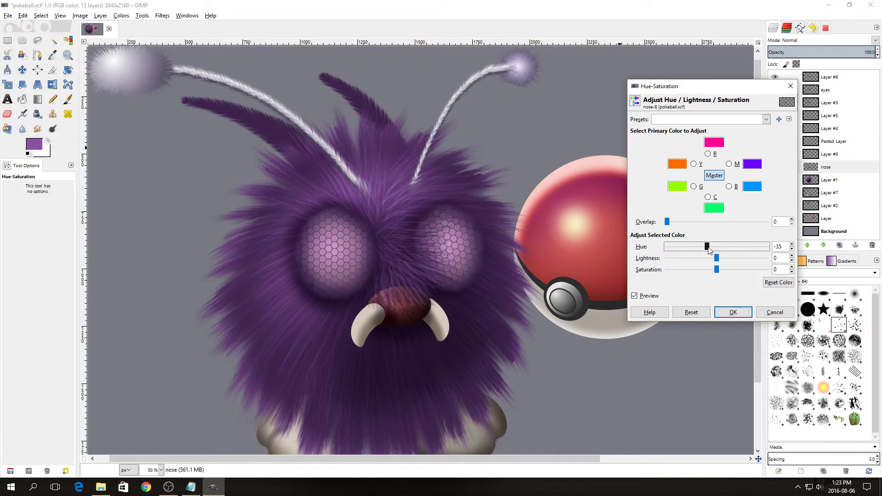
pyautogui.click(733, 312)
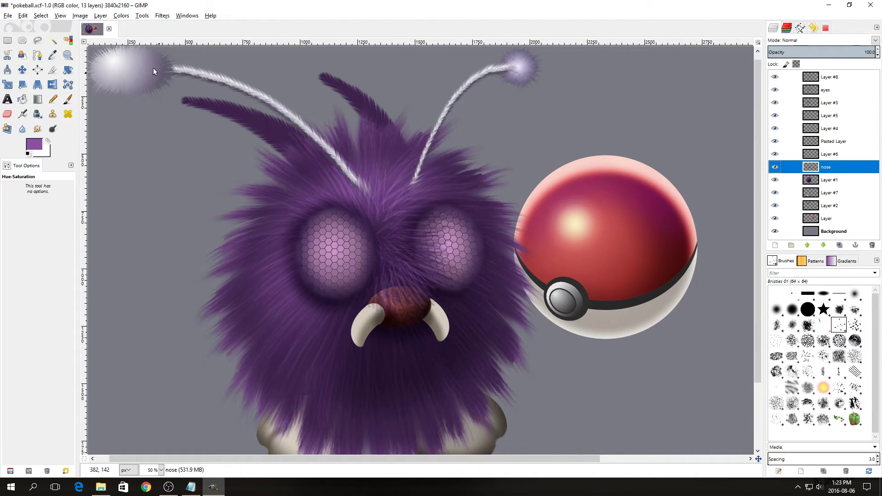
# Toggle the visibility of Layer #6 to check its contents and open the Levels adjustment for it.
pyautogui.click(830, 155)
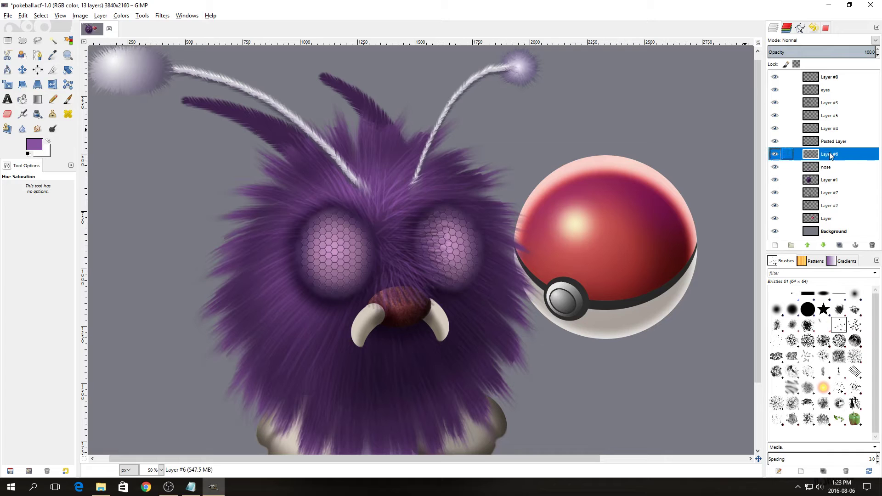
pyautogui.click(775, 155)
pyautogui.click(775, 155)
pyautogui.click(121, 15)
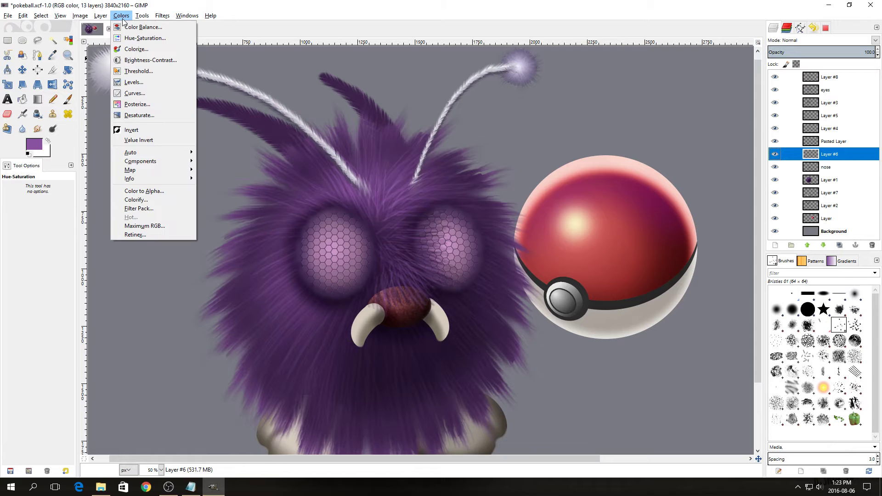
pyautogui.click(133, 82)
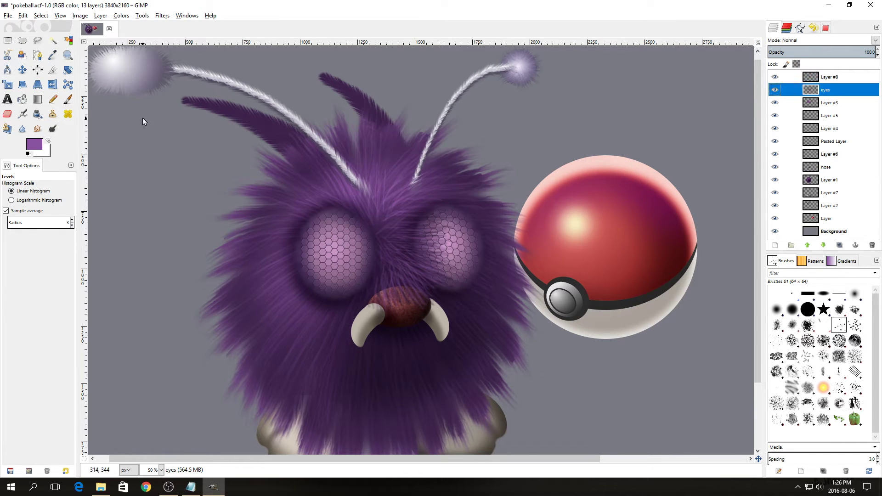
# Shift the eyes layer's hue from purple toward warm reddish pink and increase its saturation with Hue-Saturation.
pyautogui.click(118, 16)
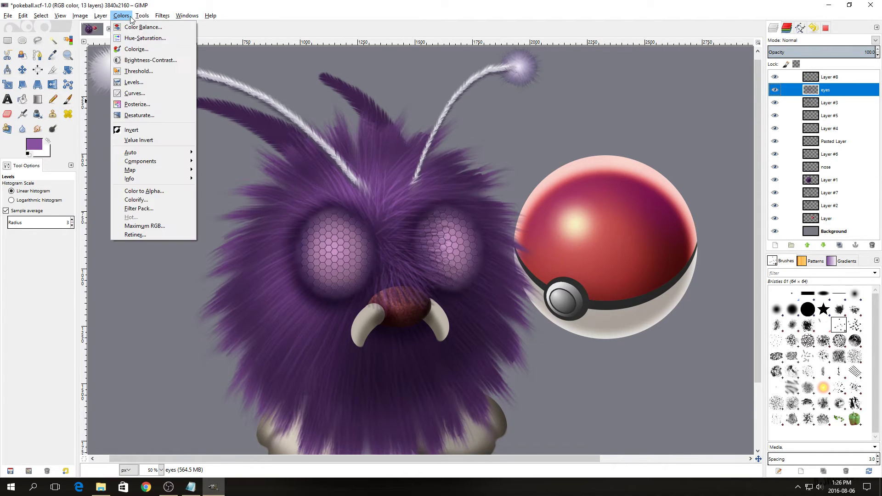
pyautogui.click(145, 37)
pyautogui.moveTo(717, 247)
pyautogui.mouseDown()
pyautogui.moveTo(705, 248)
pyautogui.moveTo(729, 249)
pyautogui.mouseUp()
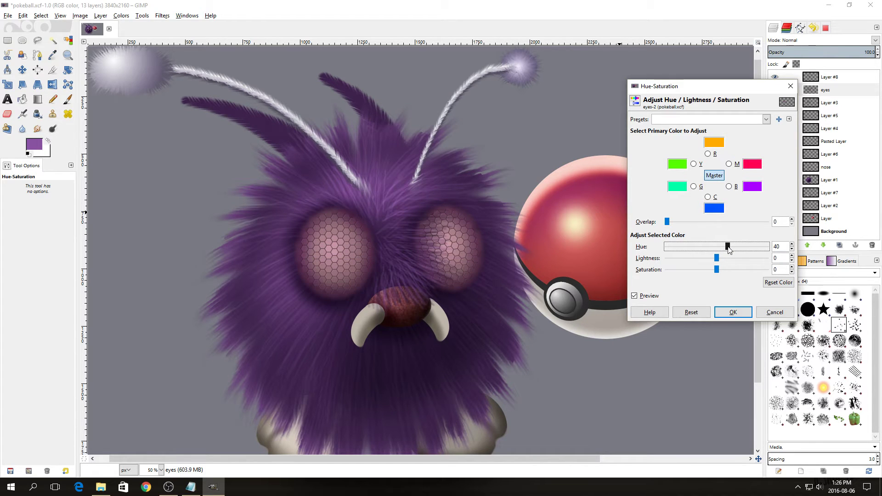
pyautogui.moveTo(729, 248); pyautogui.dragTo(733, 248)
pyautogui.click(735, 269)
pyautogui.click(732, 313)
pyautogui.press('-')
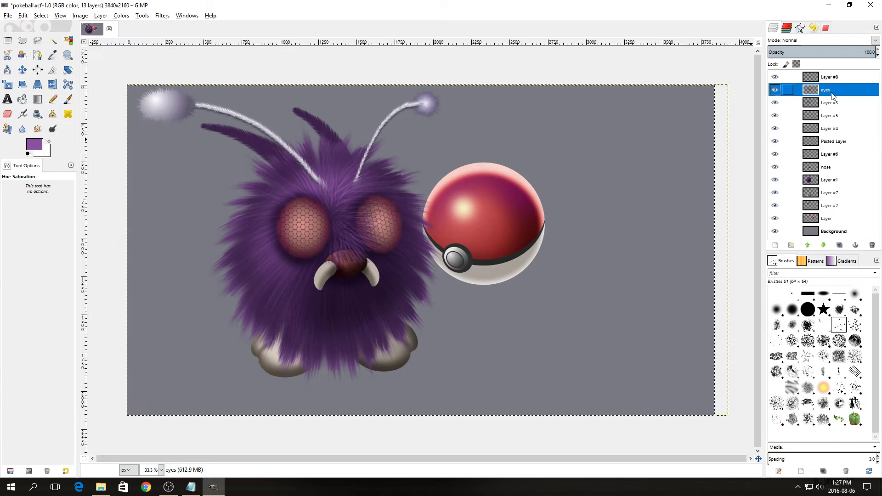
# Merge Layer #4, Pasted Layer, Layer #6 and nose down, one after another, into Layer #1.
pyautogui.rightClick(828, 129)
pyautogui.click(780, 202)
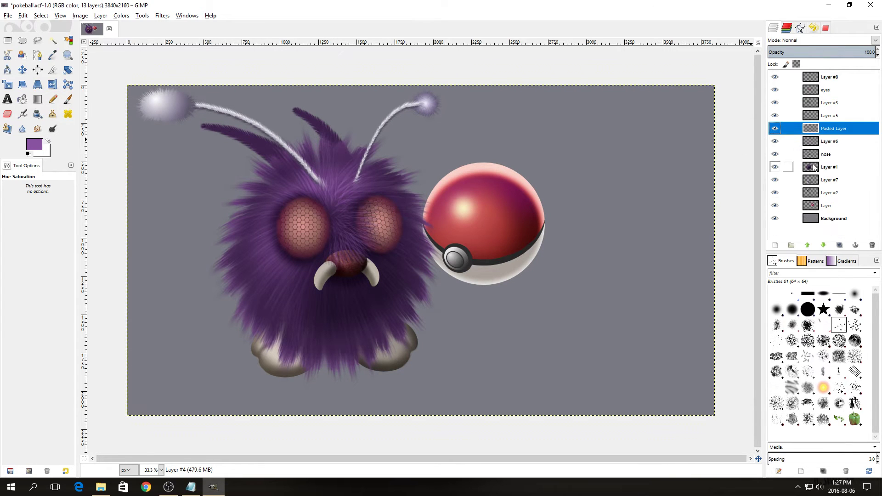
pyautogui.rightClick(829, 129)
pyautogui.click(790, 197)
pyautogui.rightClick(826, 129)
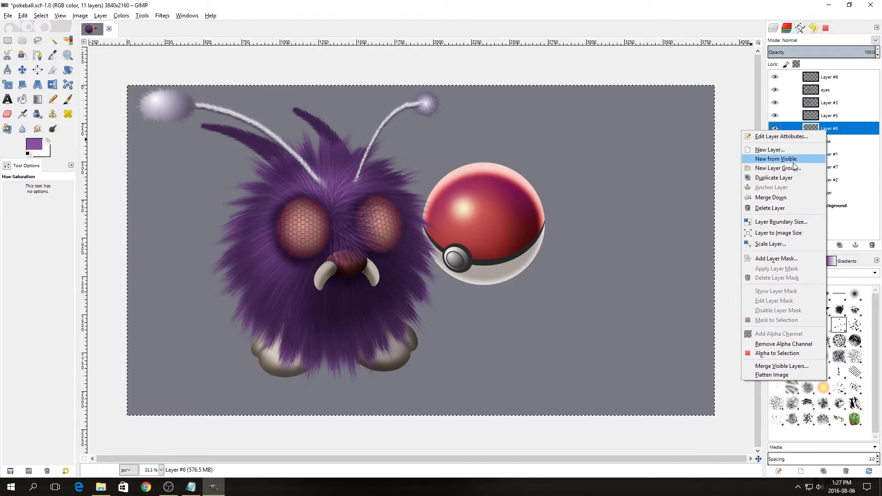
pyautogui.click(785, 197)
pyautogui.rightClick(833, 128)
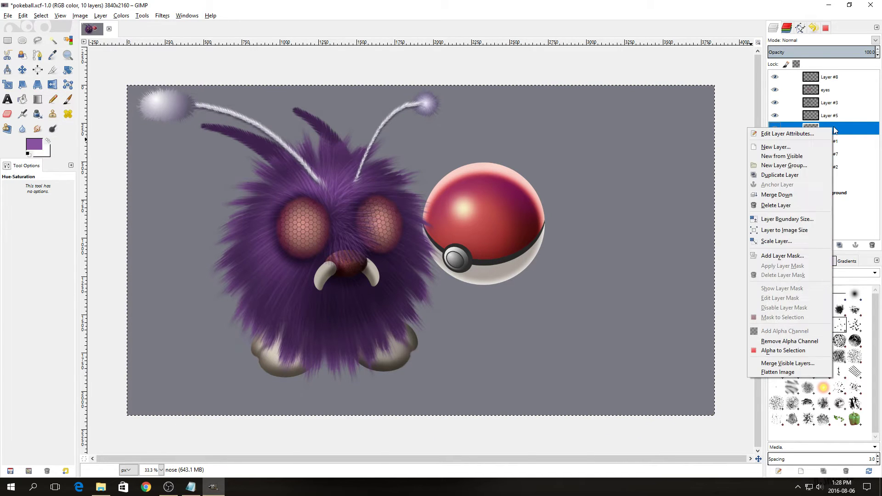
pyautogui.click(788, 194)
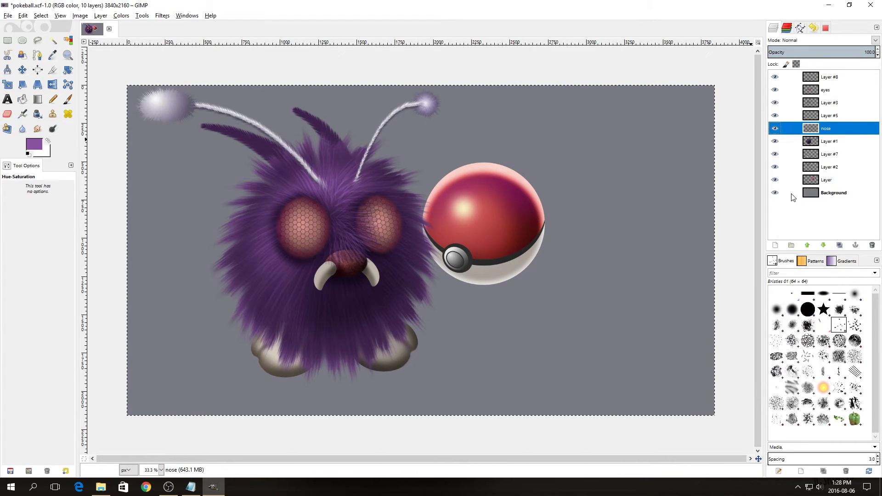
# Merge Layer #5, Layer #3, eyes and Layer #8 down, one after another, into Layer #1.
pyautogui.rightClick(829, 120)
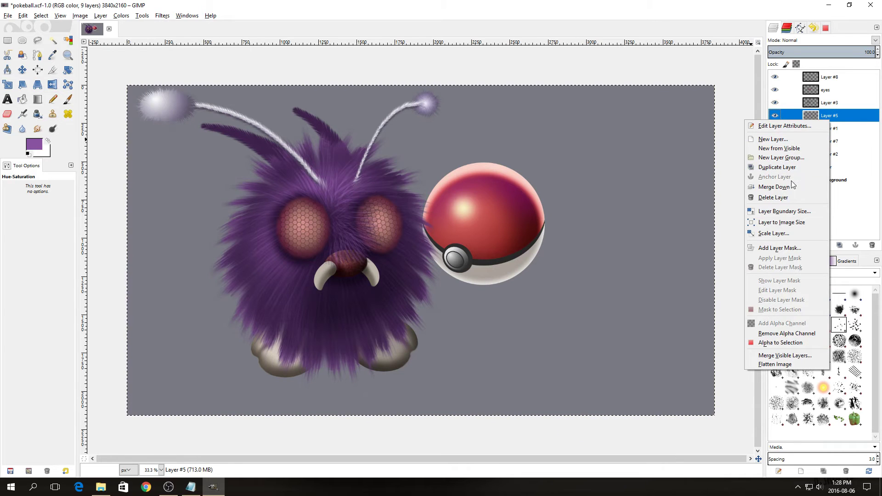
pyautogui.click(774, 187)
pyautogui.rightClick(829, 104)
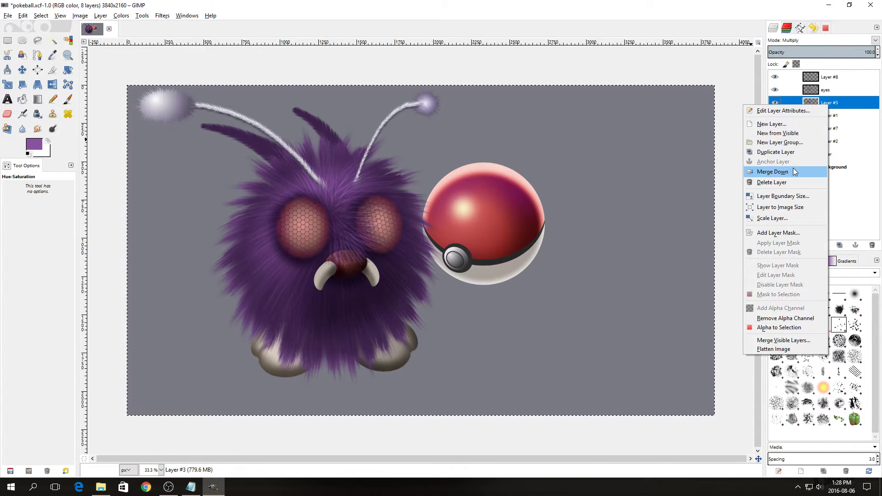
pyautogui.click(791, 173)
pyautogui.rightClick(829, 91)
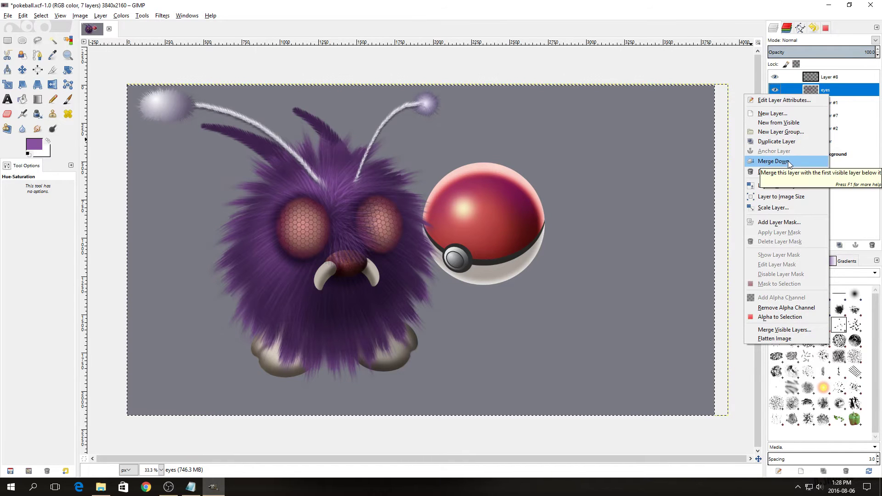
pyautogui.click(788, 161)
pyautogui.rightClick(830, 79)
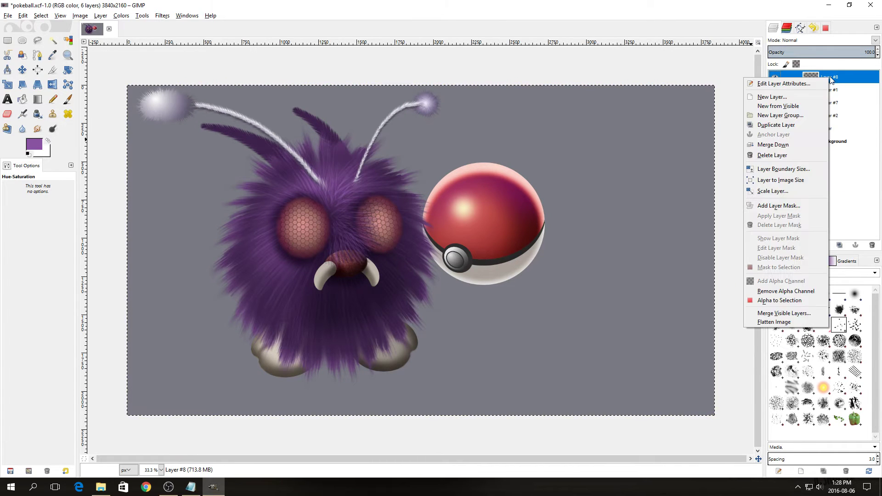
pyautogui.click(781, 145)
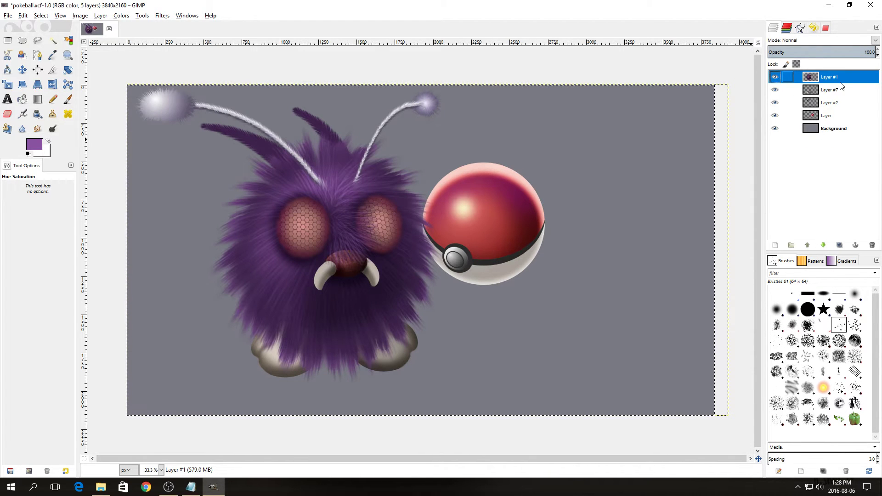
# Merge Layer #1 down through Layer #7 into Layer #2, toggling layer visibility to check their contents.
pyautogui.click(775, 90)
pyautogui.click(775, 90)
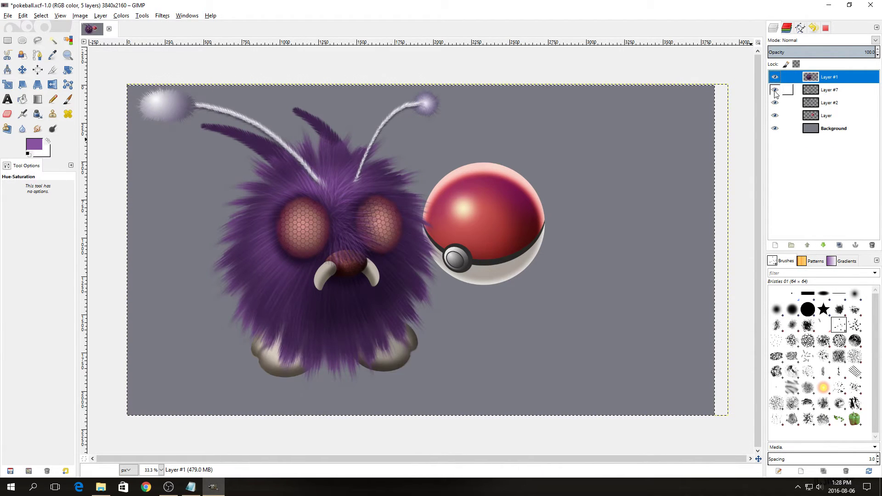
pyautogui.rightClick(833, 81)
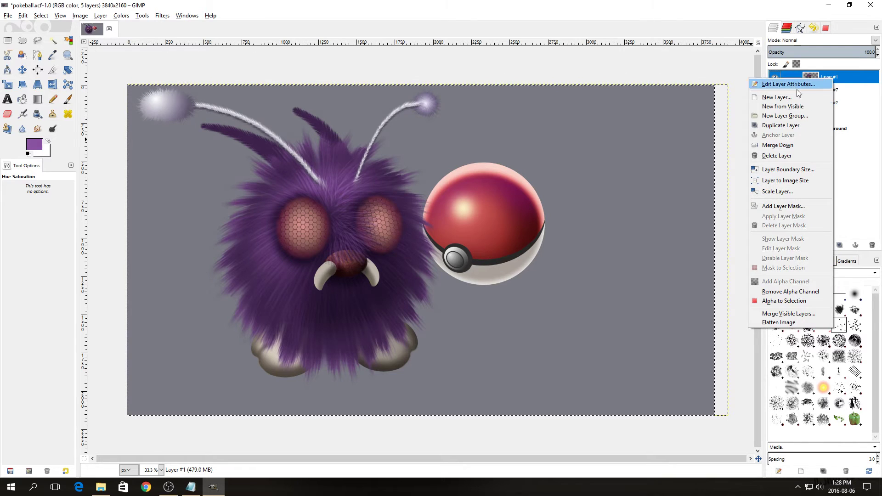
pyautogui.click(788, 145)
pyautogui.rightClick(832, 80)
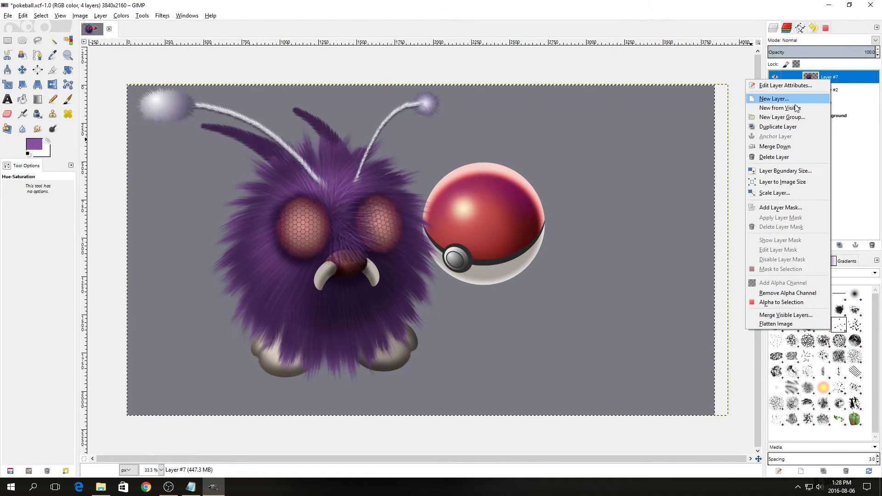
pyautogui.click(787, 146)
pyautogui.click(774, 77)
pyautogui.click(774, 77)
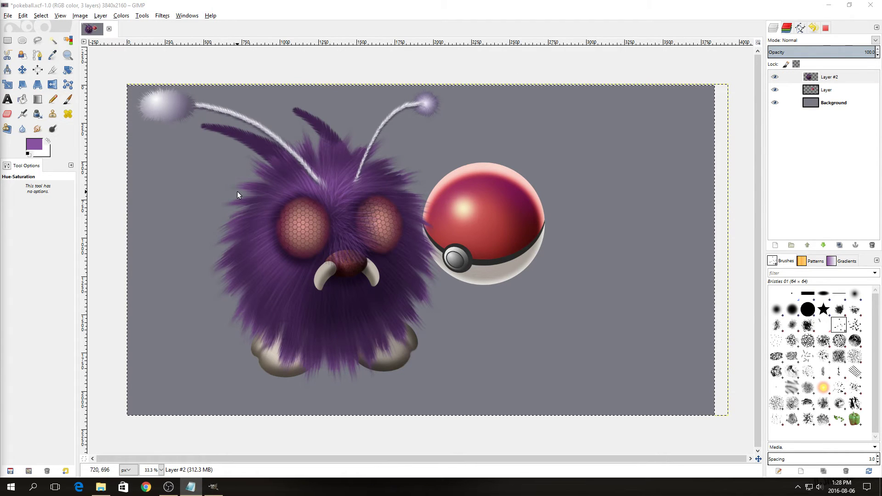
# Cut the Poké Ball from its layer with a rectangular selection, then paste it and move it down and away from the creature.
pyautogui.click(829, 90)
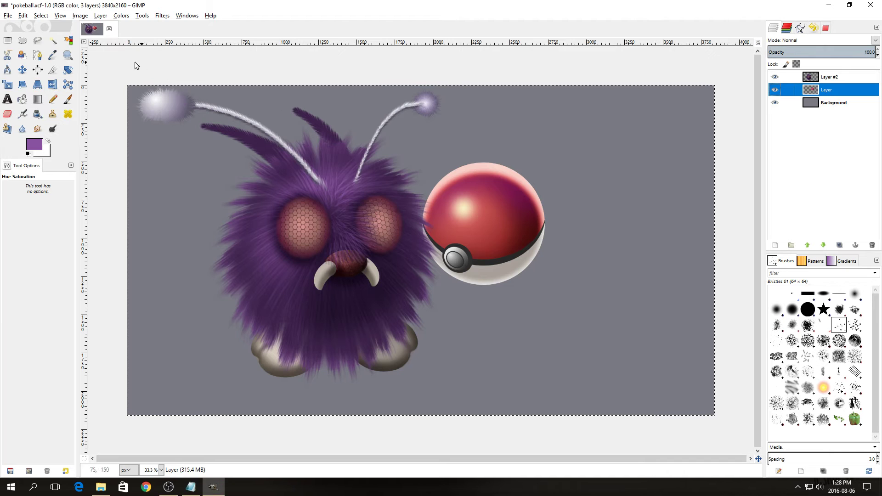
pyautogui.click(8, 40)
pyautogui.moveTo(372, 129); pyautogui.dragTo(593, 301)
pyautogui.press('ctrl')
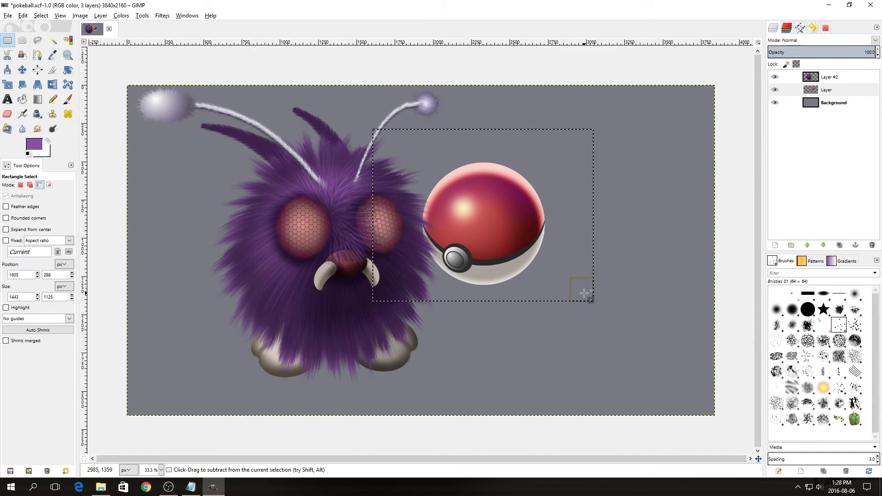
pyautogui.hotkey('ctrl', 'x')
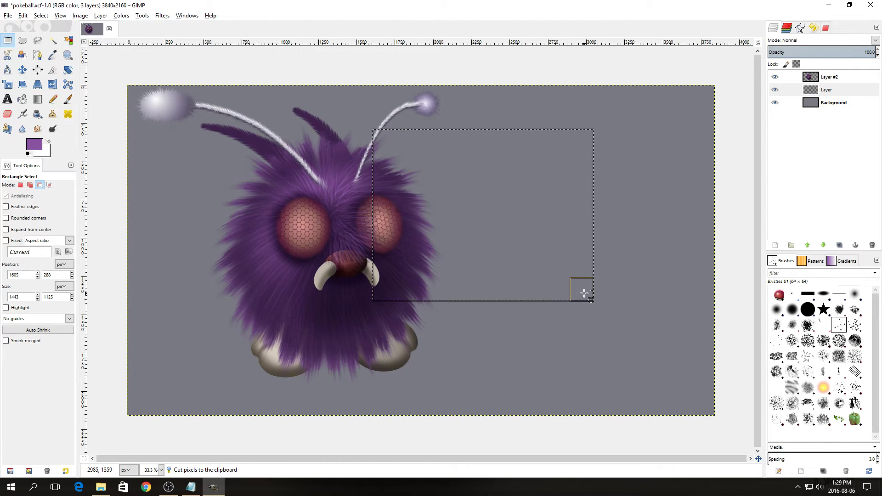
pyautogui.hotkey('ctrl', 'v')
pyautogui.moveTo(501, 244); pyautogui.dragTo(587, 298)
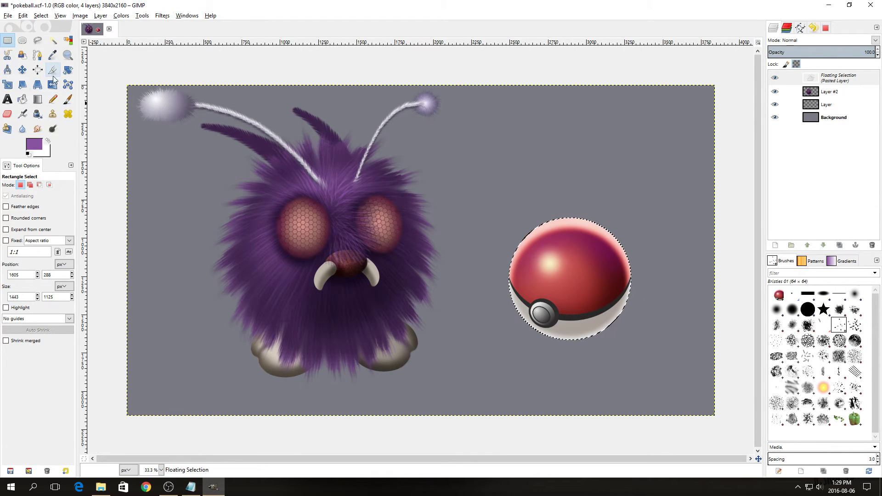
# Scale the pasted Poké Ball selection down to 1250 px wide with its aspect ratio locked.
pyautogui.click(7, 84)
pyautogui.click(165, 198)
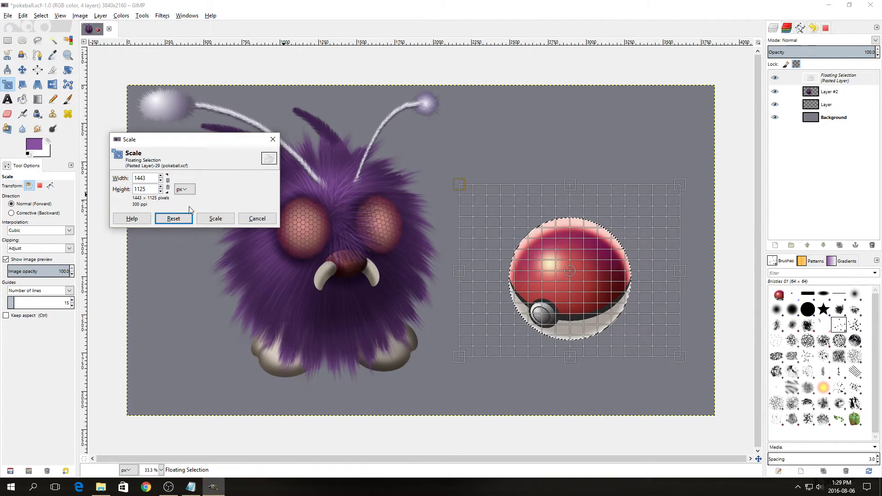
pyautogui.click(168, 182)
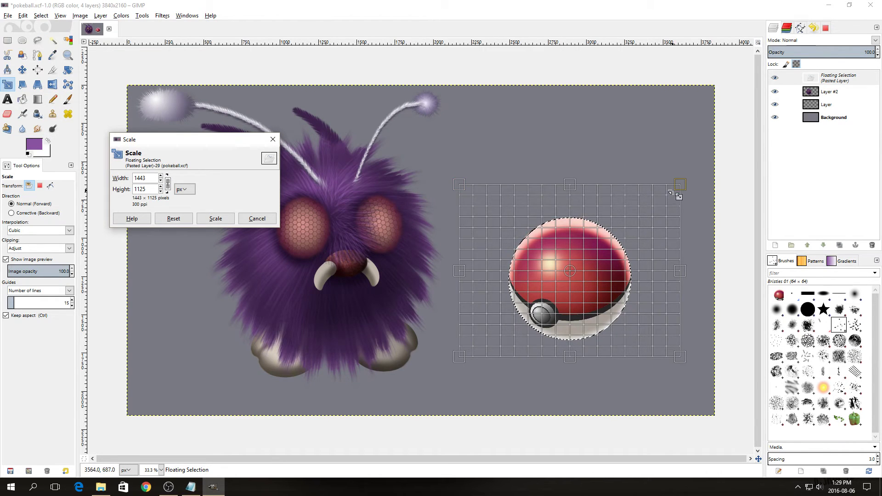
pyautogui.moveTo(681, 188); pyautogui.dragTo(651, 213)
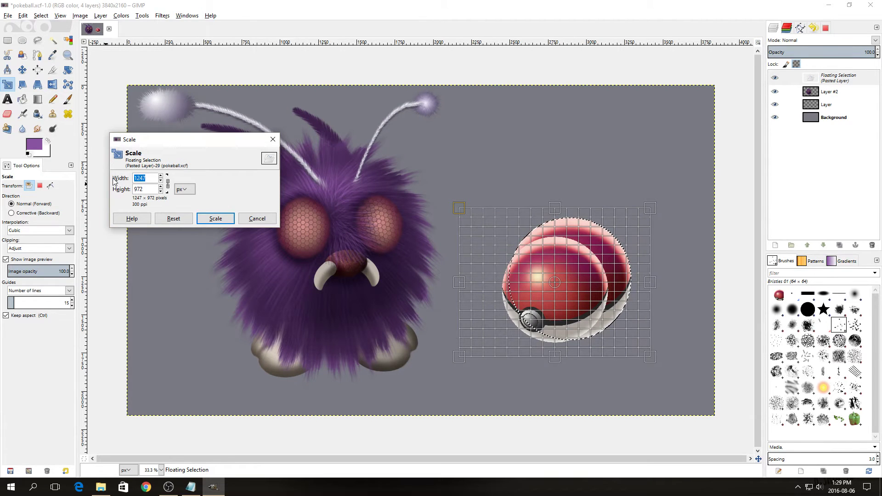
pyautogui.write('1250')
pyautogui.click(215, 218)
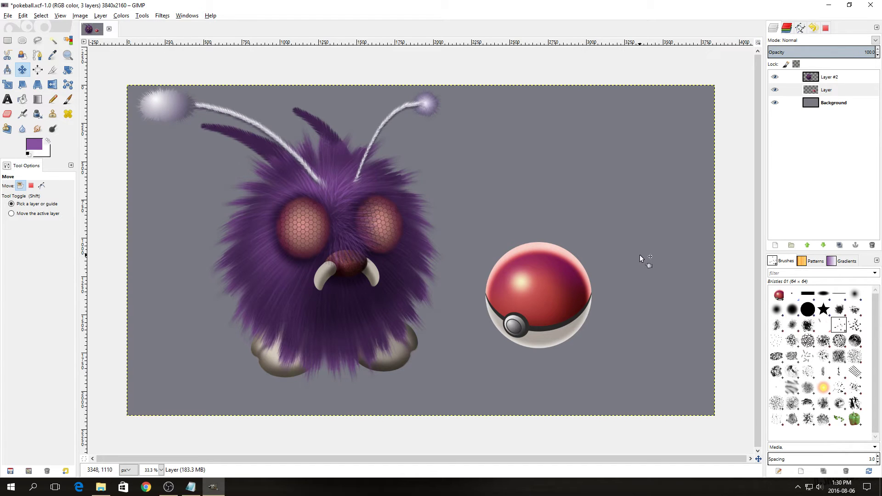
# Select the Background layer and set the foreground color to off-white f3f3ef.
pyautogui.click(835, 105)
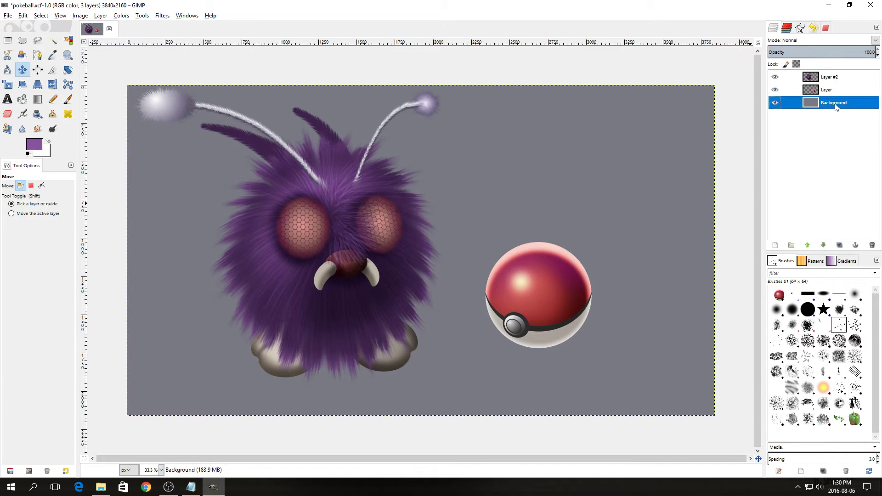
pyautogui.click(36, 145)
pyautogui.click(171, 227)
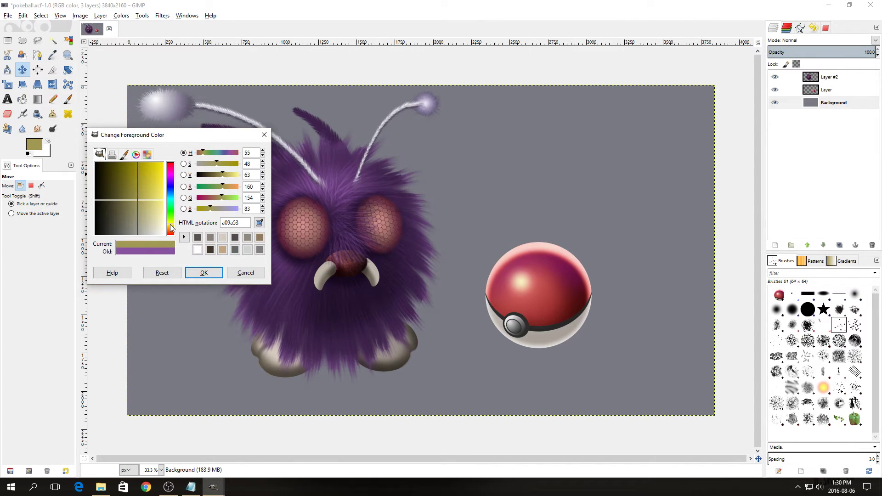
pyautogui.moveTo(156, 230); pyautogui.dragTo(159, 237)
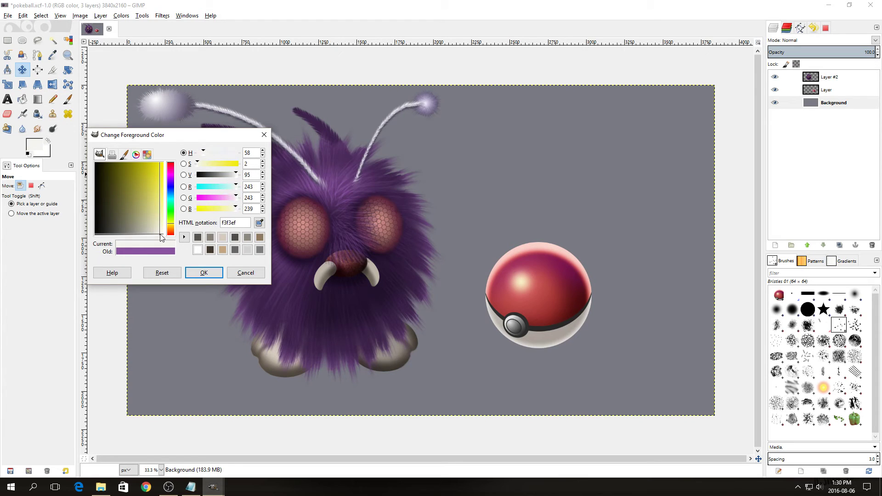
pyautogui.click(204, 272)
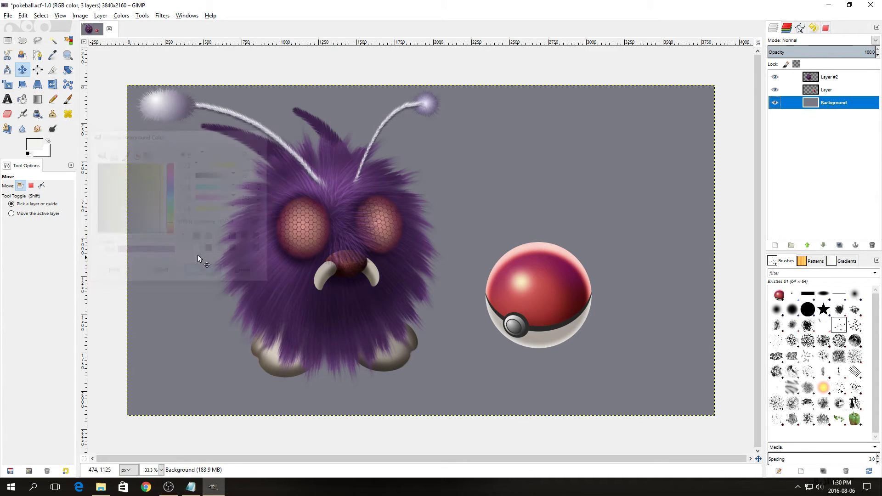
# Set the background color to gray 989895 and fill the Background layer with a vertical linear FG to BG gradient, lightest at the top.
pyautogui.click(46, 154)
pyautogui.moveTo(147, 233)
pyautogui.mouseDown()
pyautogui.moveTo(130, 234)
pyautogui.moveTo(173, 228)
pyautogui.moveTo(136, 233)
pyautogui.mouseUp()
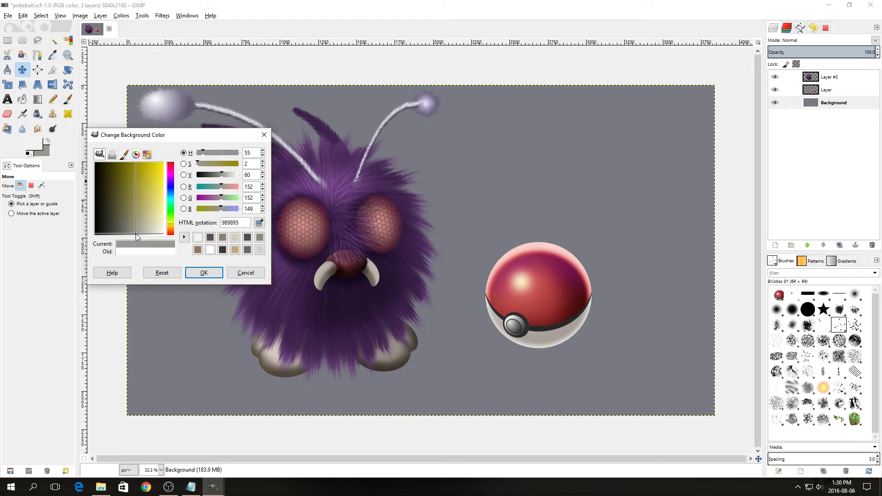
pyautogui.click(204, 273)
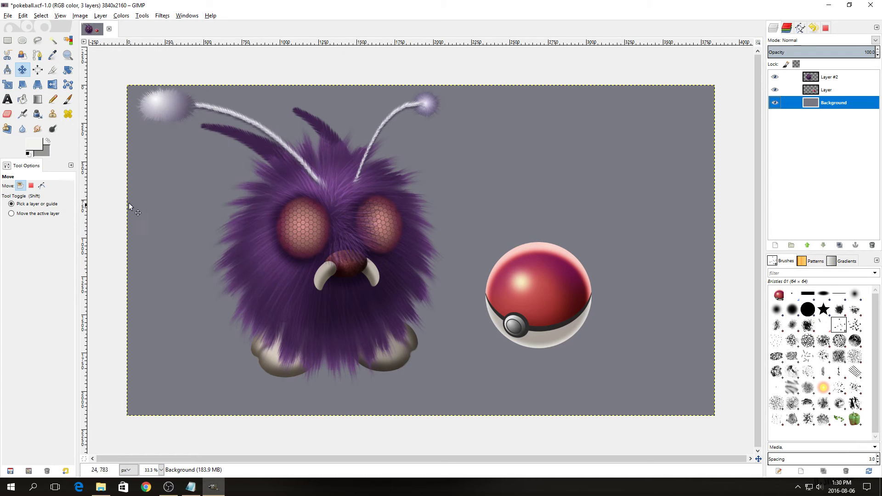
pyautogui.click(38, 100)
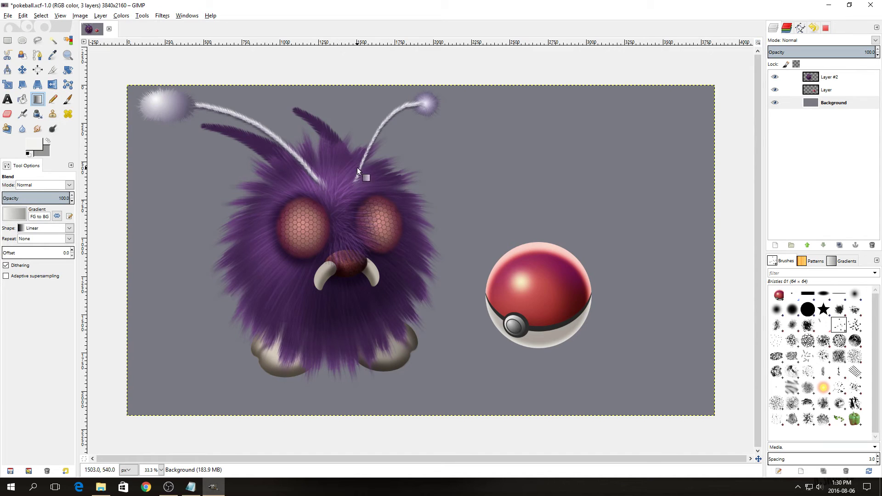
pyautogui.moveTo(400, 85); pyautogui.dragTo(425, 415)
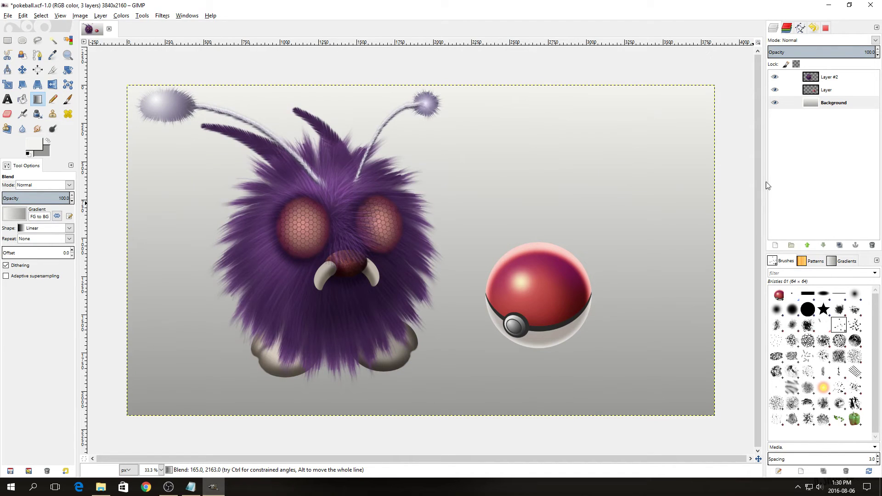
# Add a transparent 3840 × 2160 px layer above Background and make a rectangular selection across the lower half of the canvas for the floor.
pyautogui.rightClick(834, 103)
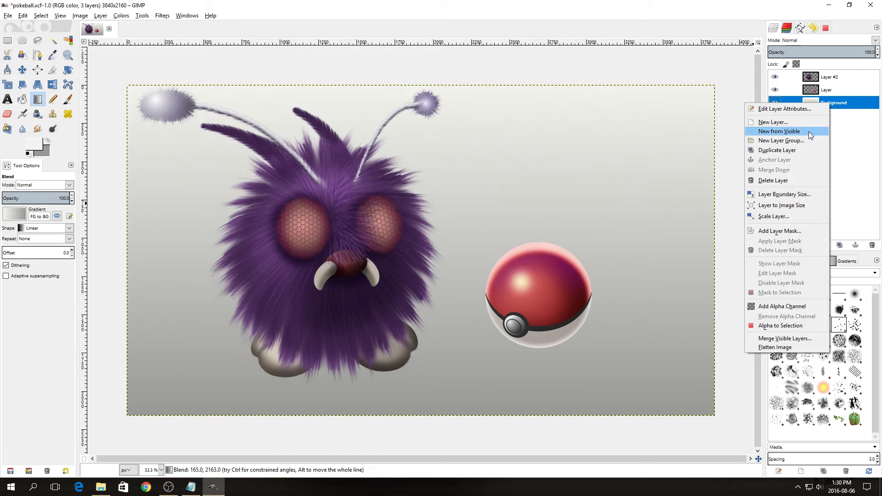
pyautogui.click(799, 122)
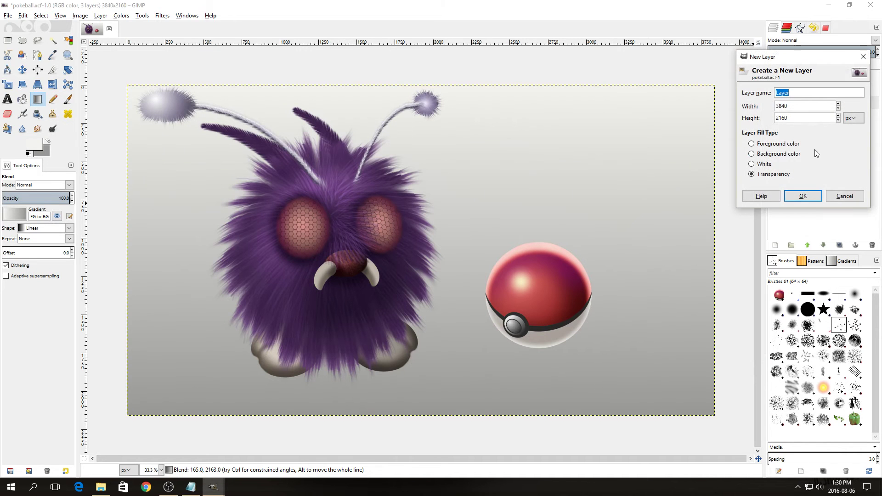
pyautogui.click(815, 196)
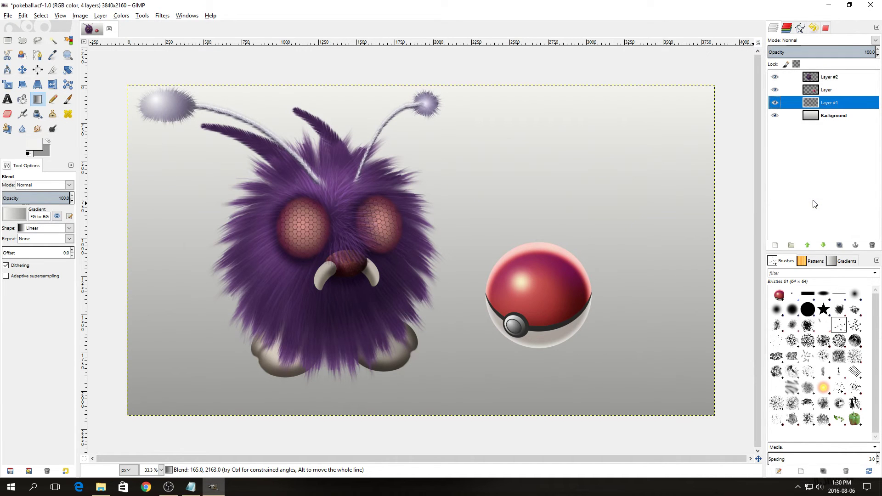
pyautogui.click(7, 41)
pyautogui.moveTo(105, 263); pyautogui.dragTo(734, 418)
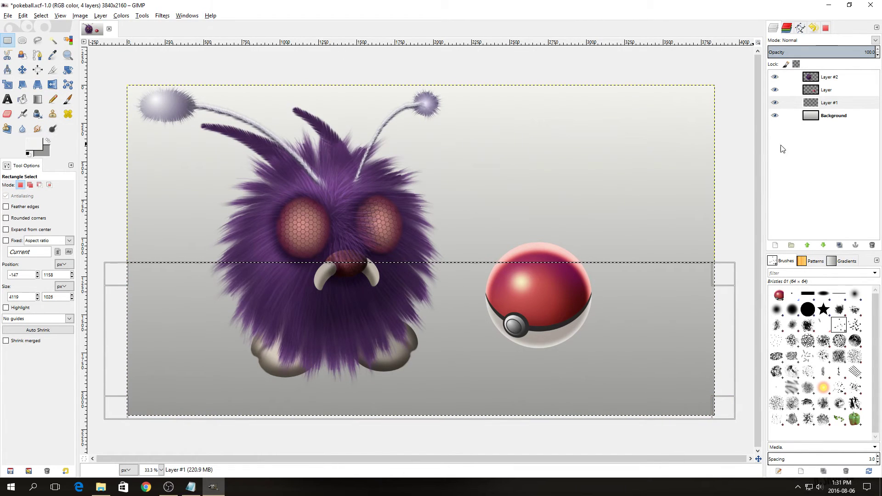
# Set the foreground color to tan a79375 and bucket-fill the floor selection on the new layer.
pyautogui.click(33, 146)
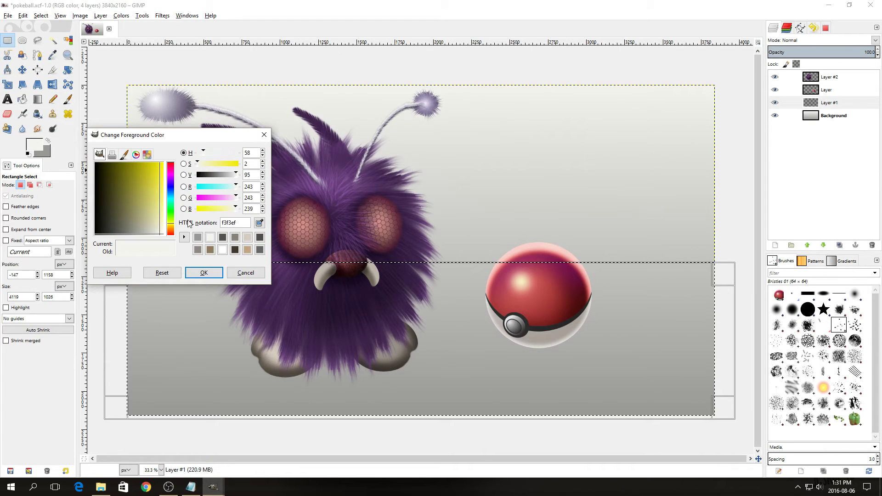
pyautogui.click(247, 250)
pyautogui.moveTo(143, 209); pyautogui.dragTo(142, 213)
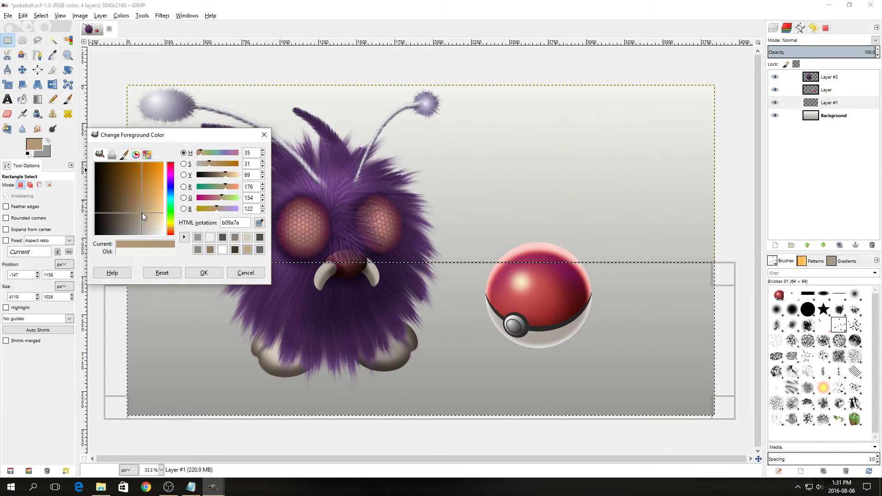
pyautogui.click(203, 273)
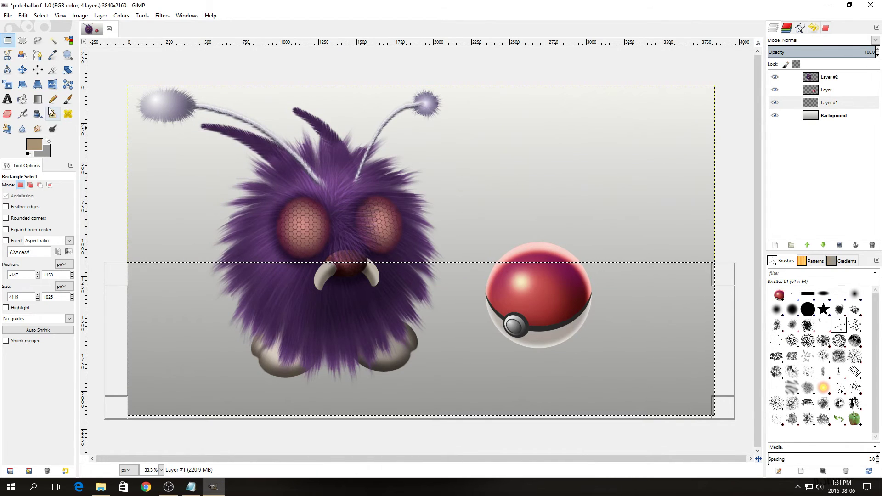
pyautogui.click(23, 99)
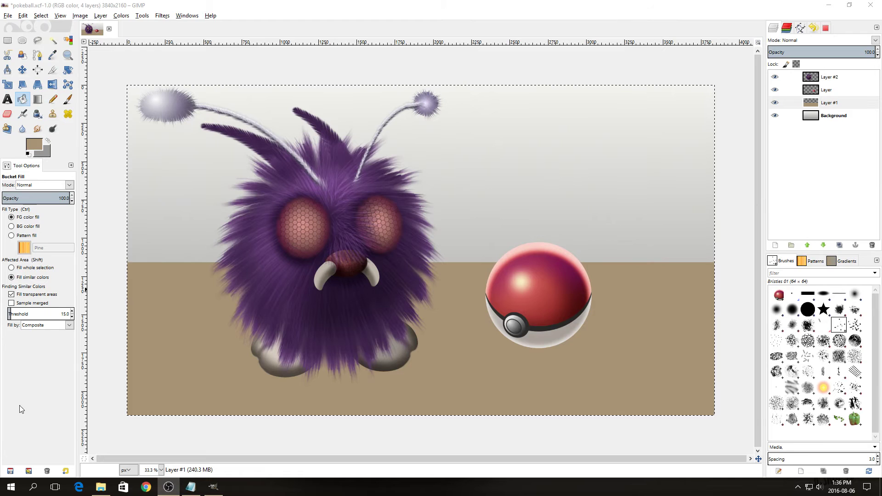
# Paint dark brown 766853 horizontal wood-grain streaks across the floor using the Bristles 01 paintbrush at size 500.
pyautogui.click(39, 149)
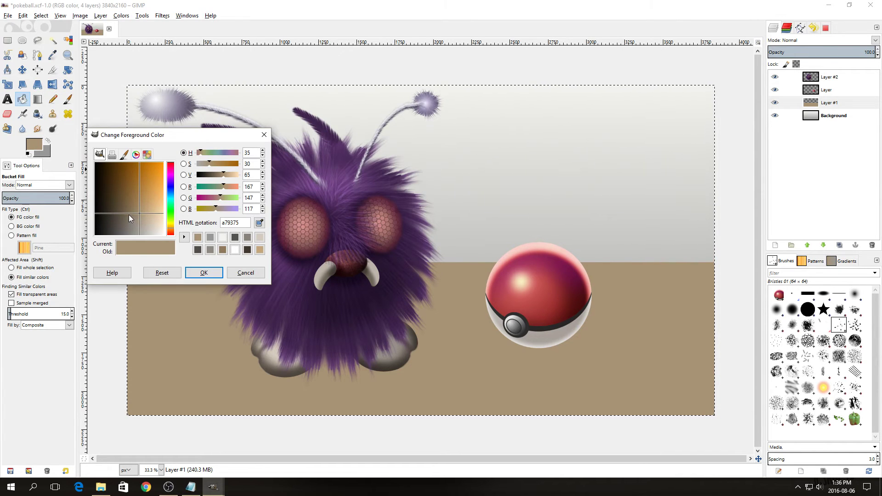
pyautogui.moveTo(129, 214); pyautogui.dragTo(126, 213)
pyautogui.click(204, 272)
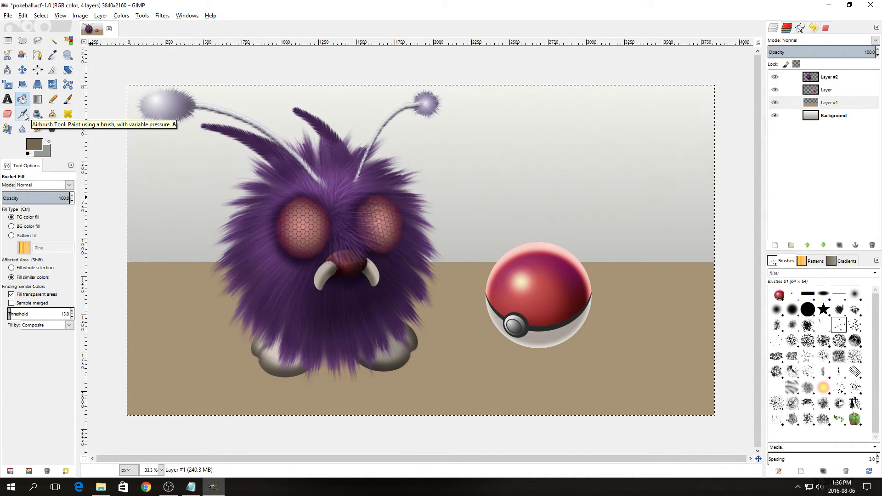
pyautogui.click(68, 99)
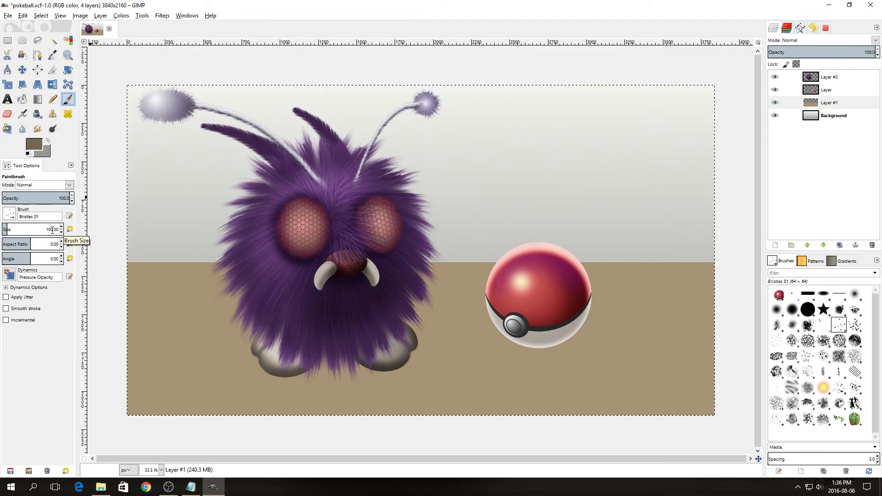
pyautogui.doubleClick(52, 229)
pyautogui.write('500')
pyautogui.press('Return')
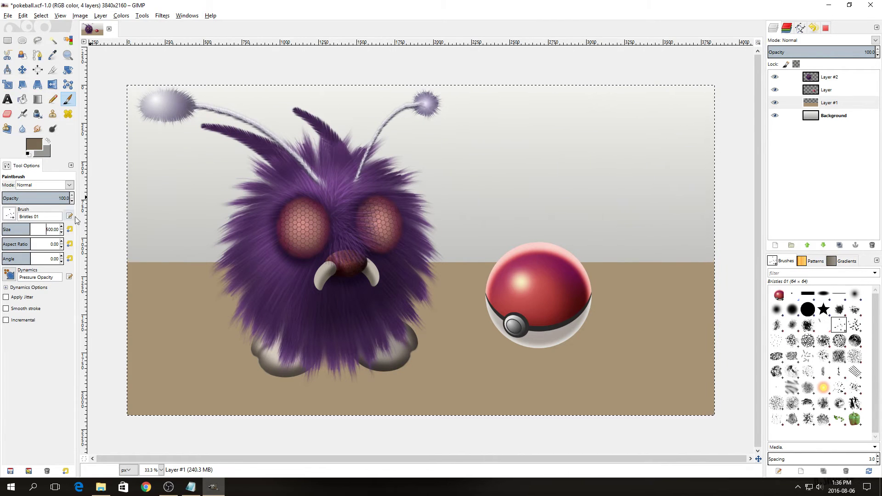
pyautogui.click(124, 301)
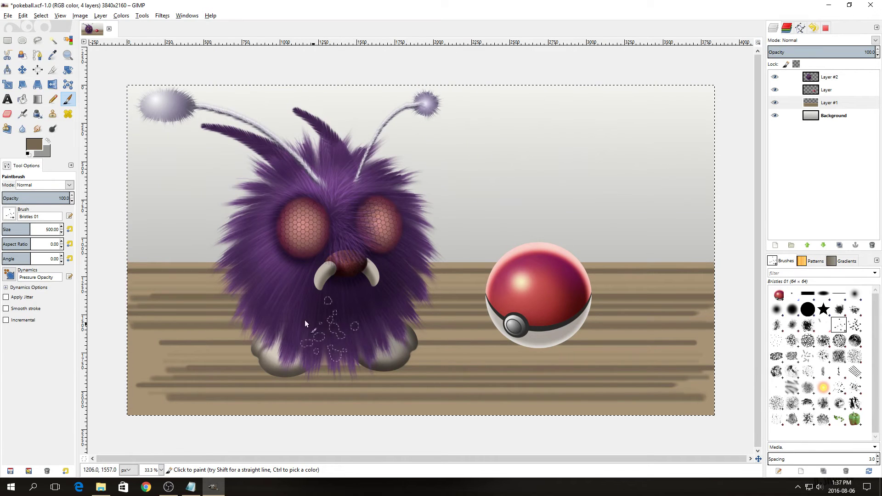
# Set the foreground color to light tan dcc099 and paint straight horizontal highlight streaks across the wooden floor.
pyautogui.click(34, 146)
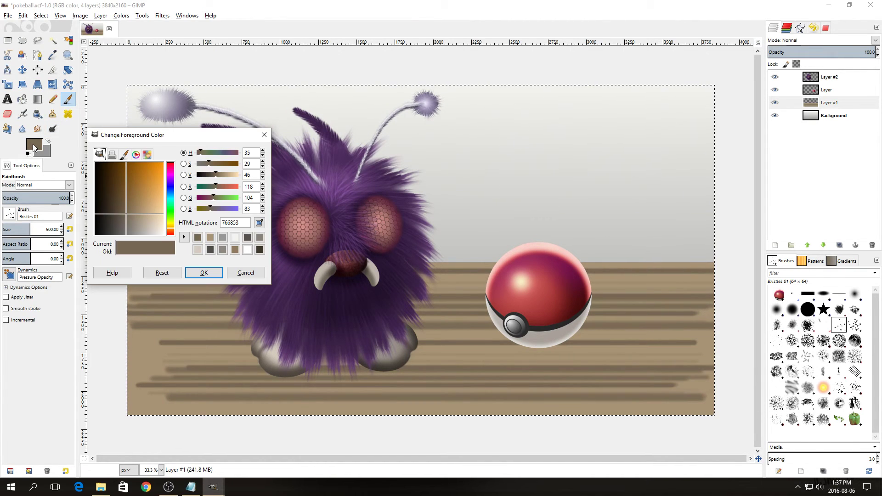
pyautogui.click(211, 238)
pyautogui.moveTo(147, 217); pyautogui.dragTo(154, 213)
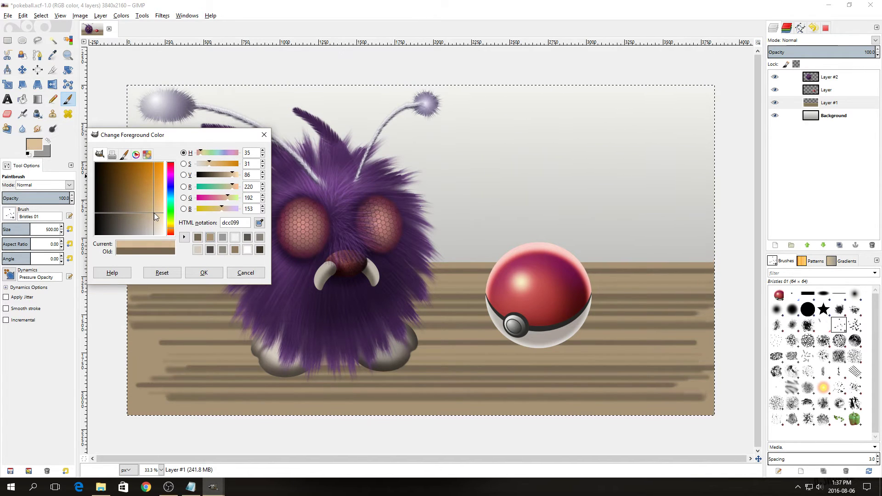
pyautogui.click(202, 272)
pyautogui.click(138, 309)
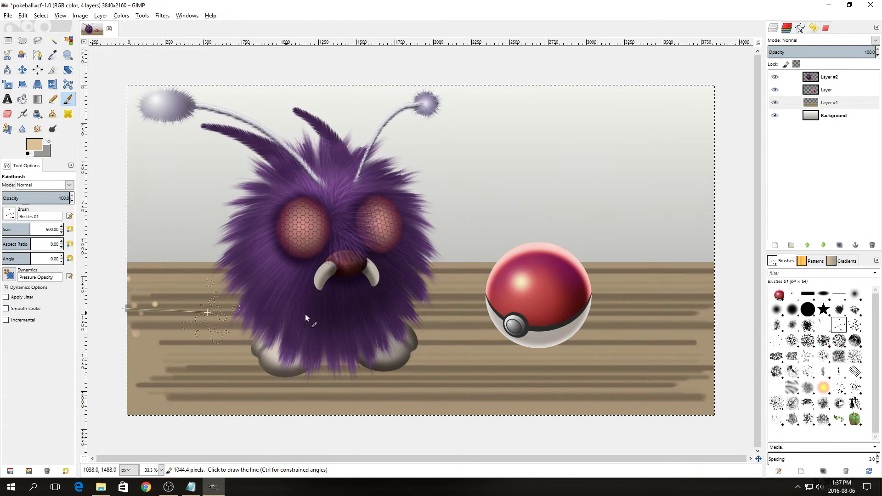
pyautogui.keyDown('shift'); pyautogui.click(718, 309); pyautogui.keyUp('shift')
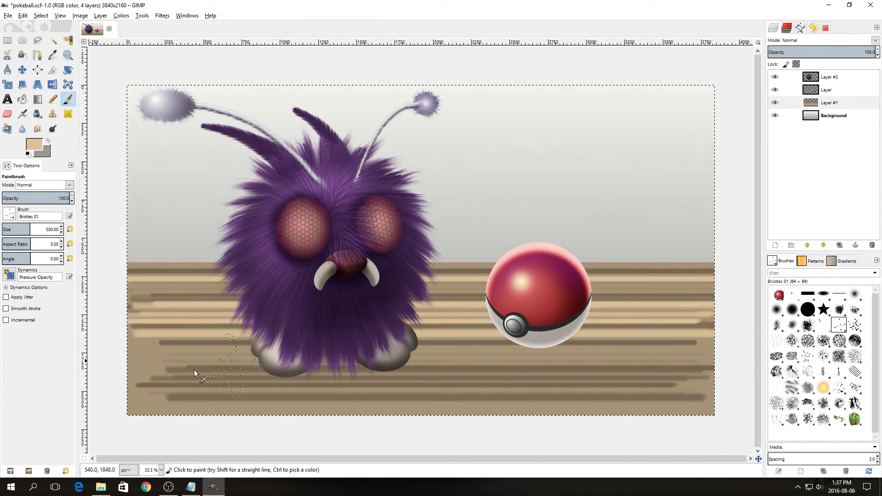
pyautogui.keyDown('shift'); pyautogui.click(653, 366); pyautogui.keyUp('shift')
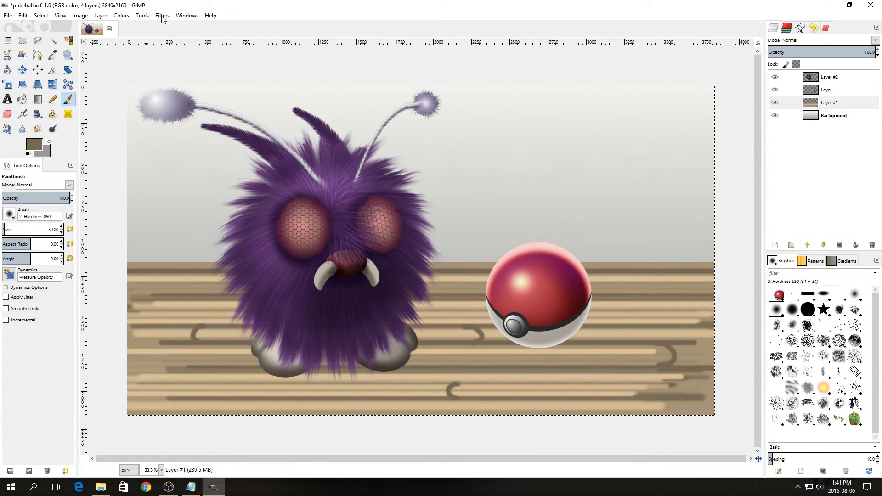
# Apply a linear Motion Blur to the wood floor with length 160 and angle 360.
pyautogui.click(162, 16)
pyautogui.moveTo(257, 69)
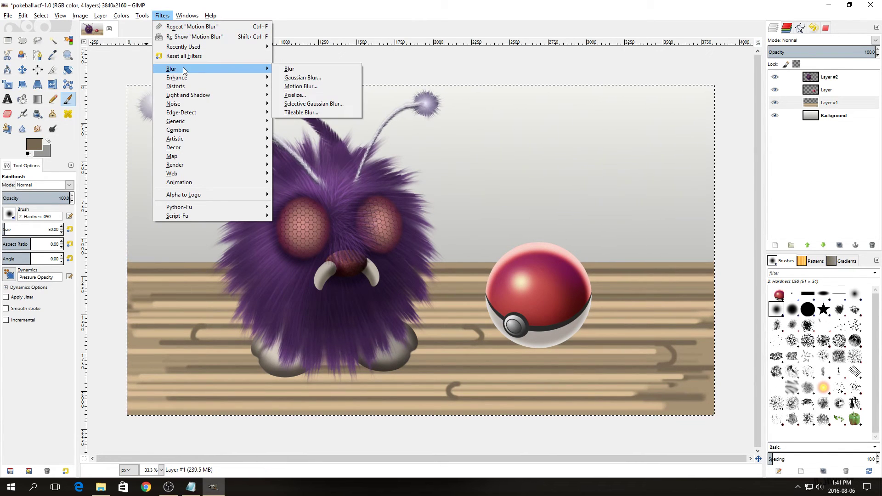
pyautogui.click(321, 86)
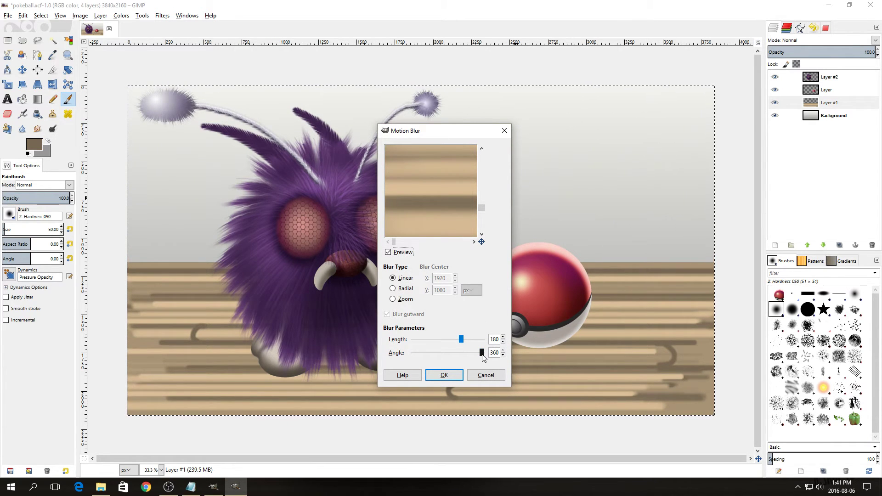
pyautogui.moveTo(461, 340); pyautogui.dragTo(456, 341)
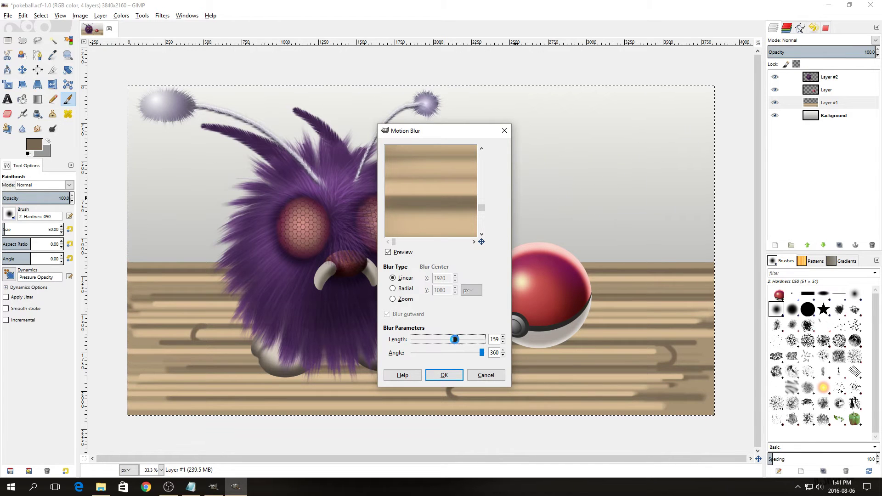
pyautogui.click(503, 337)
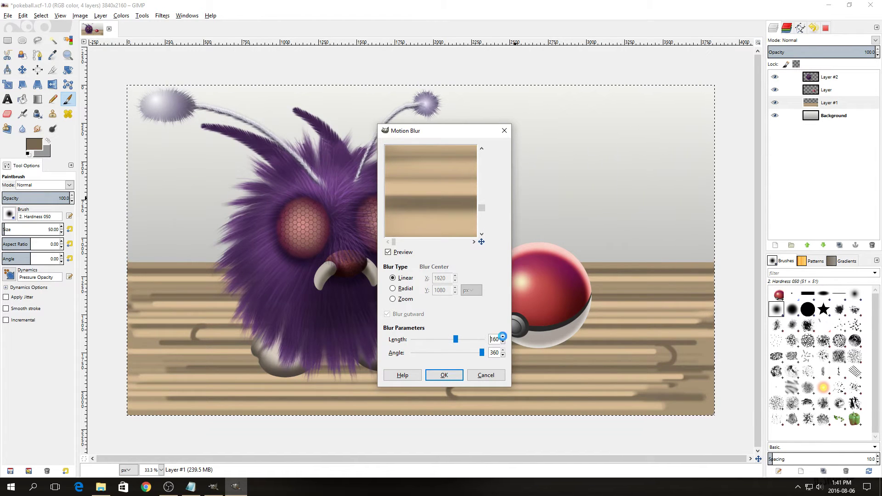
pyautogui.click(445, 375)
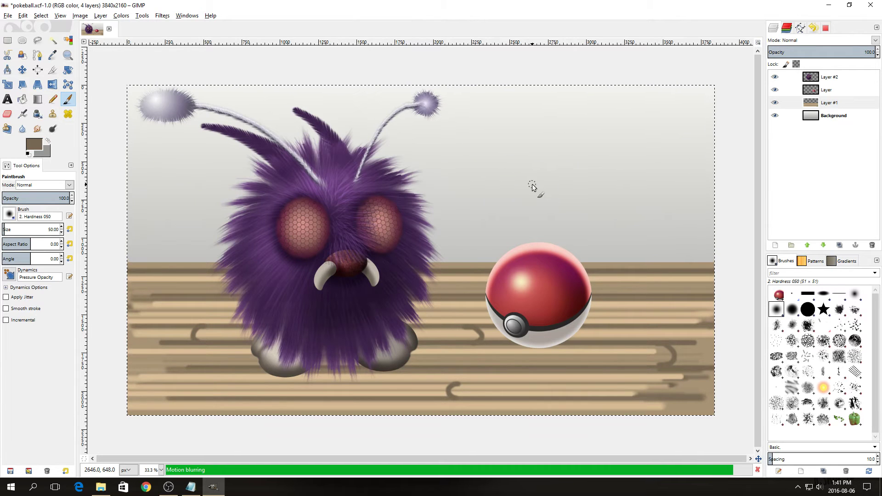
# Select the whole wooden floor with a rectangle, then cut and paste it as a floating selection.
pyautogui.press('r')
pyautogui.moveTo(119, 254); pyautogui.dragTo(726, 423)
pyautogui.press('ctrl')
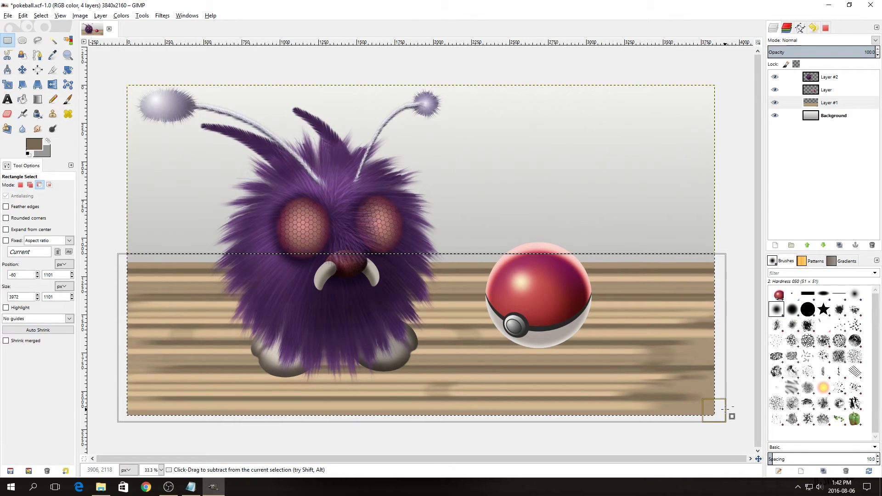
pyautogui.hotkey('ctrl', 'x')
pyautogui.hotkey('ctrl', 'v')
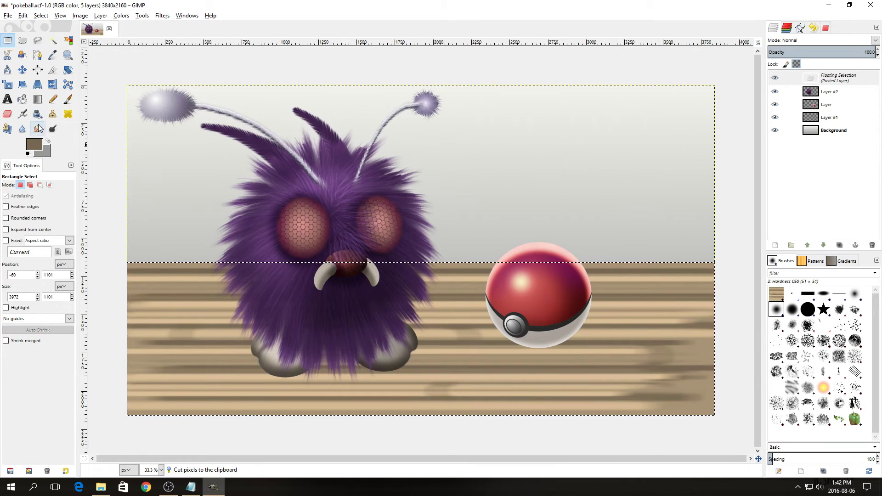
# Apply a Perspective transform to the pasted floor, pulling both lower corners outward and down beyond the canvas.
pyautogui.click(37, 85)
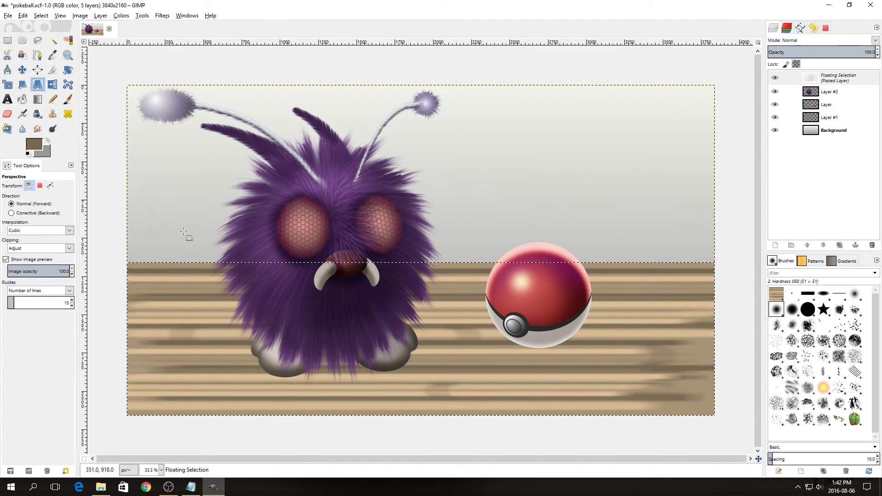
pyautogui.click(218, 318)
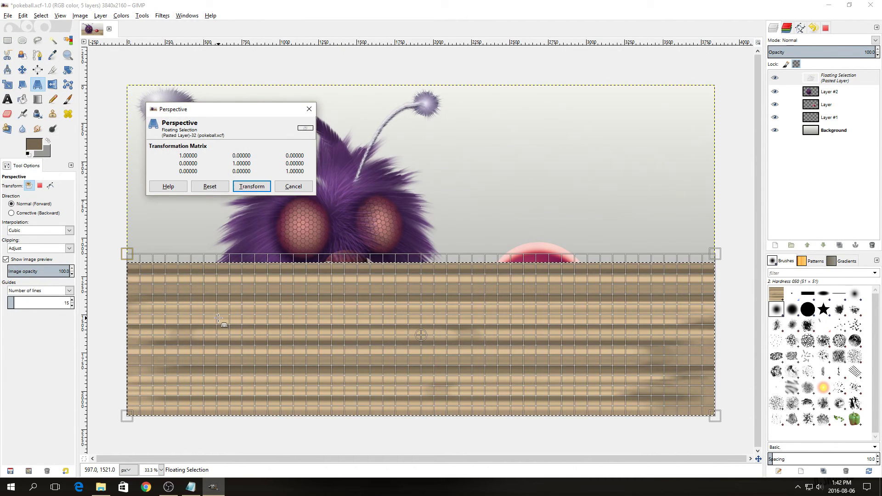
pyautogui.moveTo(126, 415); pyautogui.dragTo(78, 417)
pyautogui.press('-')
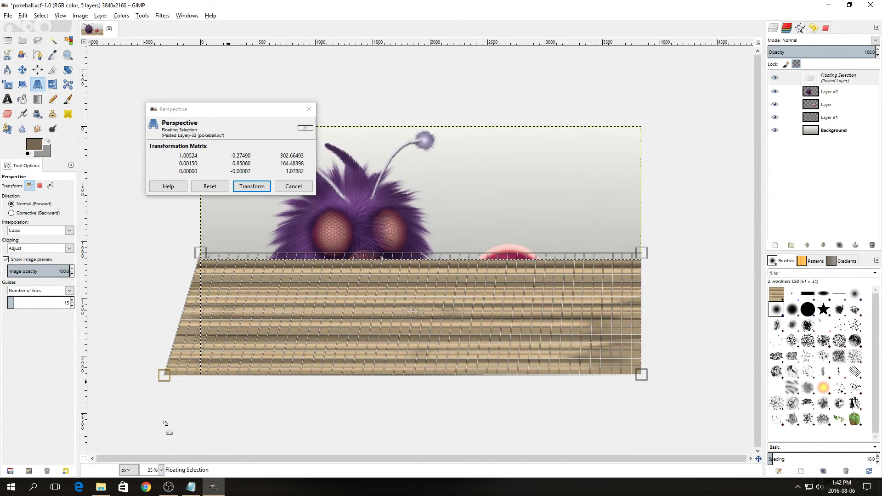
pyautogui.moveTo(171, 375); pyautogui.dragTo(157, 395)
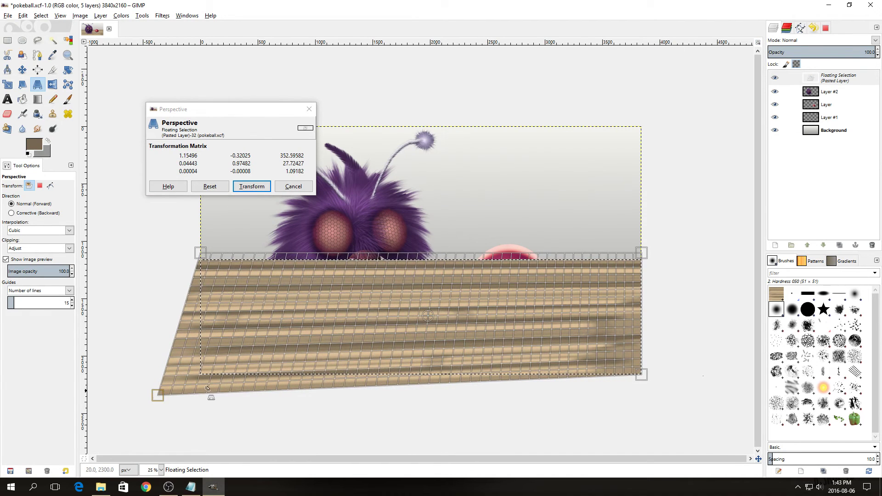
pyautogui.moveTo(636, 376); pyautogui.dragTo(682, 393)
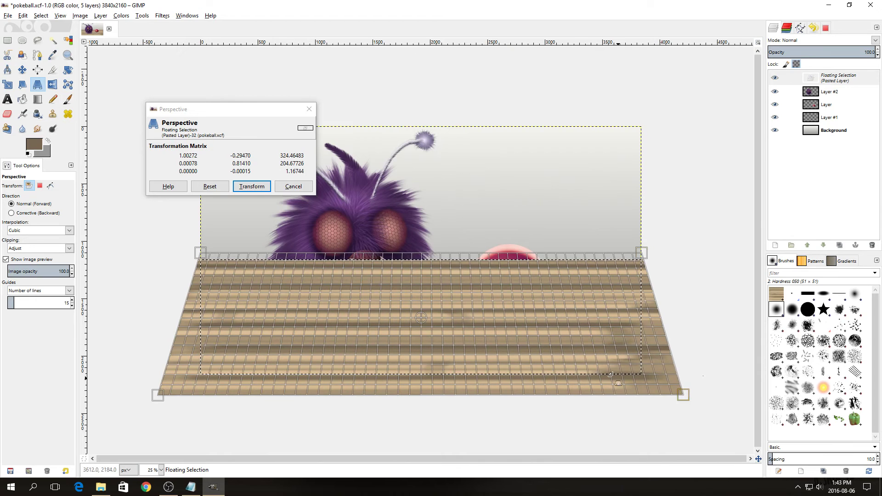
pyautogui.click(262, 187)
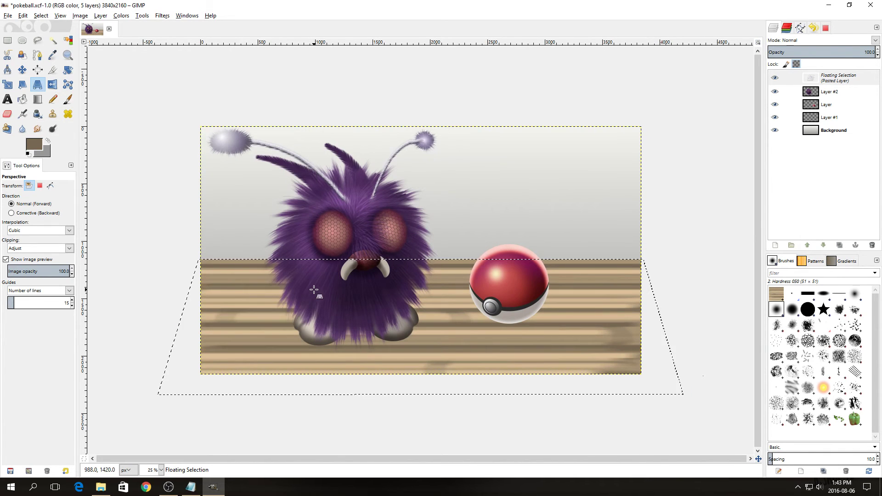
# Anchor the perspective-transformed floor selection back onto its layer.
pyautogui.press('m')
pyautogui.rightClick(831, 81)
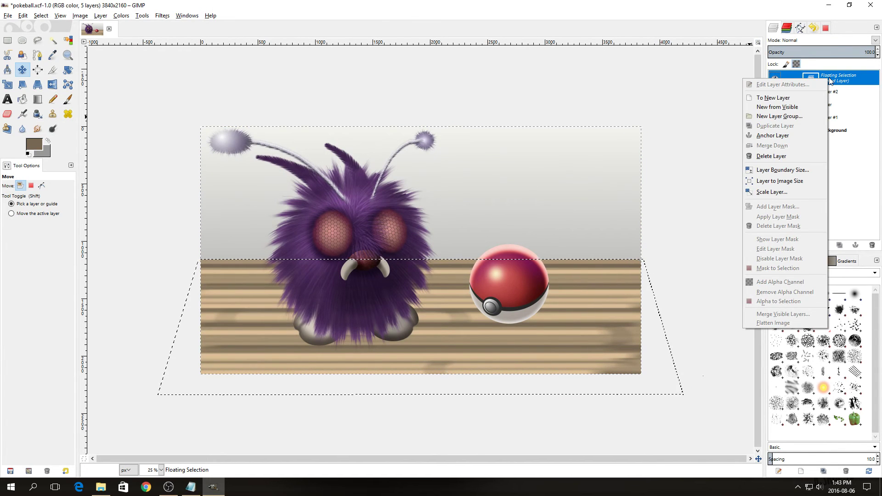
pyautogui.click(798, 134)
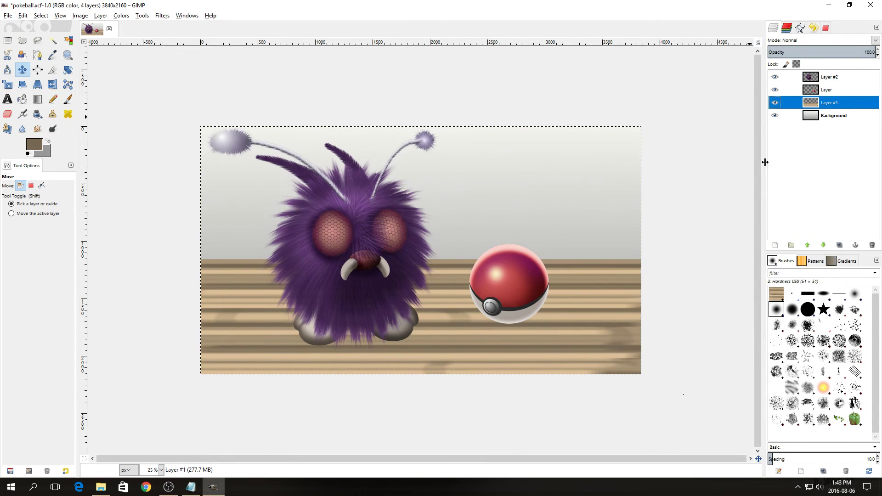
# Duplicate the furry creature's layer, Layer #2.
pyautogui.press('+')
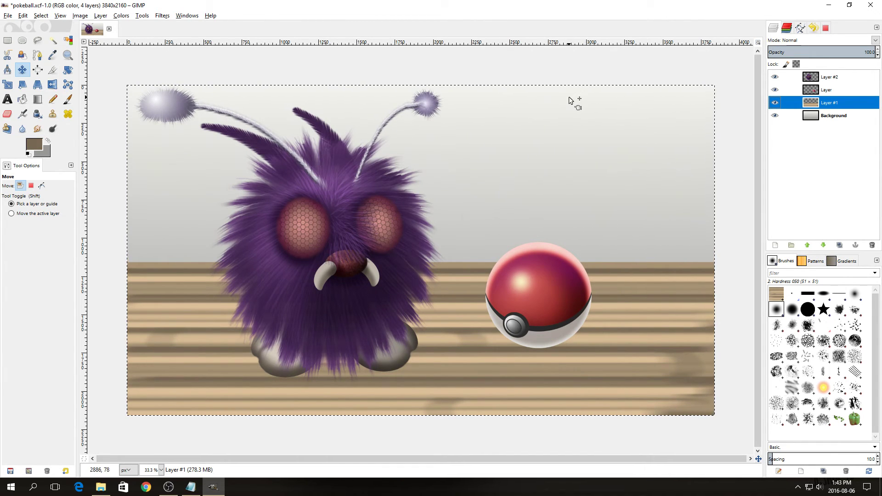
pyautogui.click(837, 79)
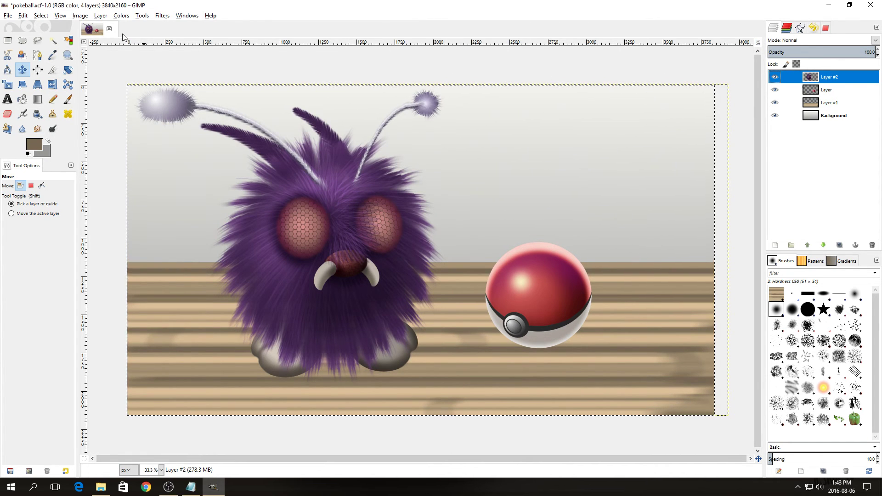
pyautogui.rightClick(822, 79)
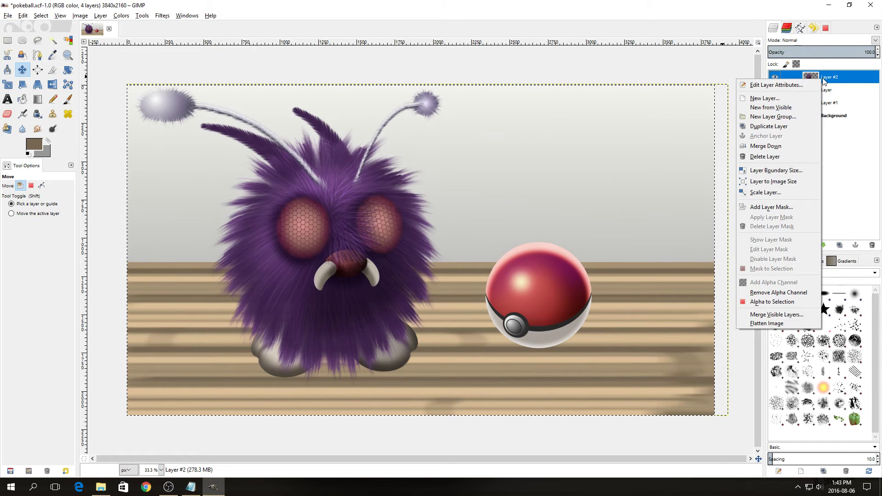
pyautogui.click(792, 126)
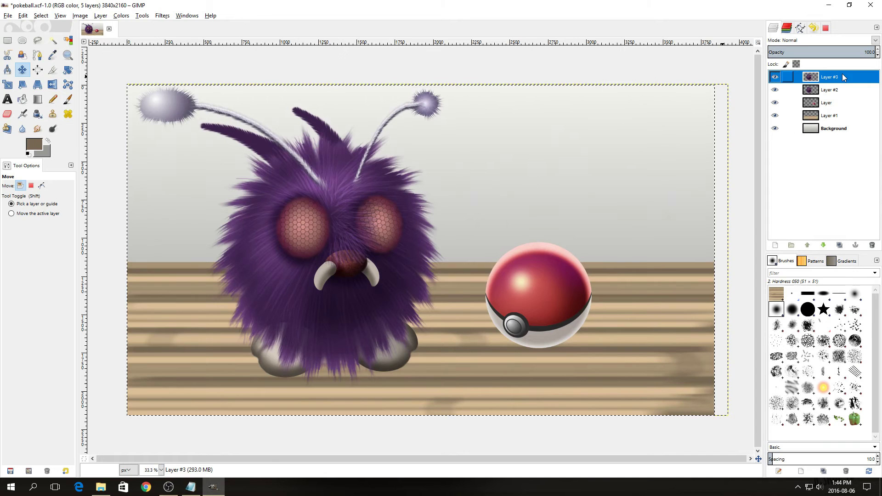
# Colorize the duplicated creature layer solid black with saturation 0 and lightness -100.
pyautogui.click(121, 16)
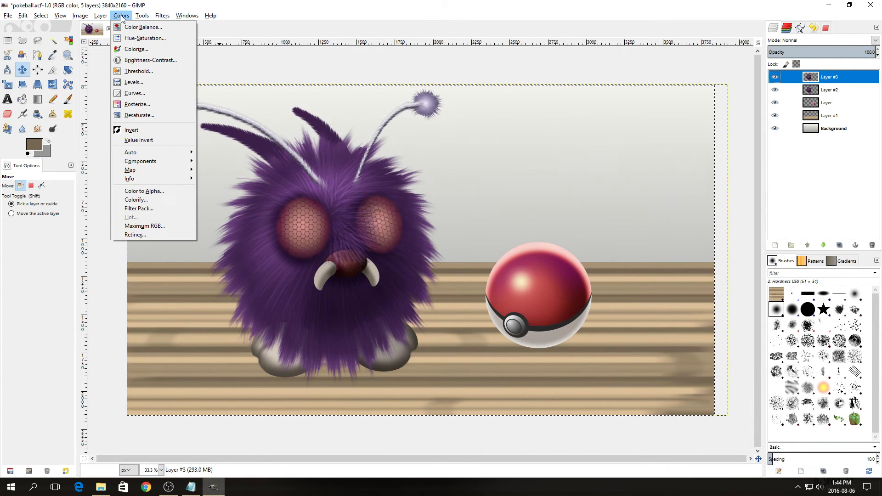
pyautogui.click(131, 50)
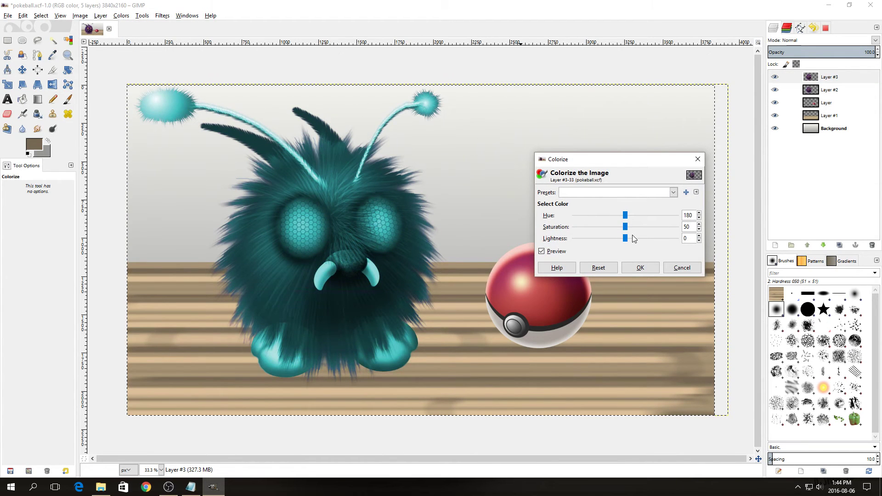
pyautogui.moveTo(626, 229); pyautogui.dragTo(569, 230)
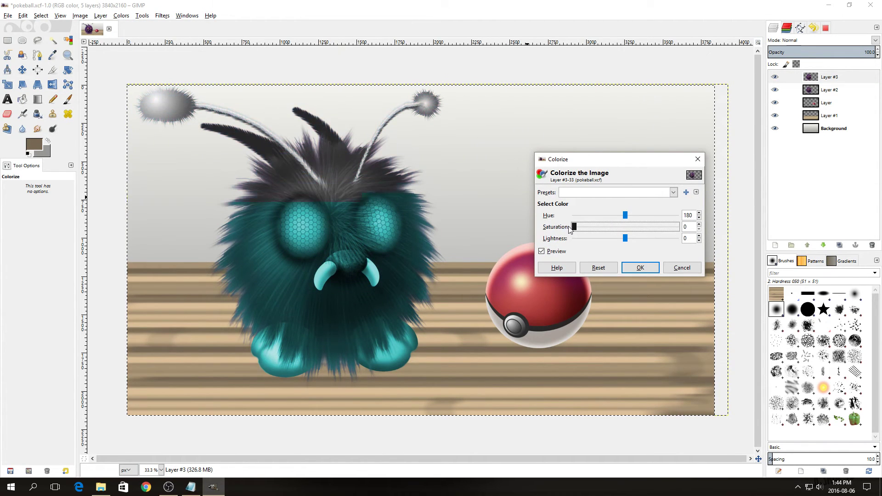
pyautogui.moveTo(624, 238); pyautogui.dragTo(573, 238)
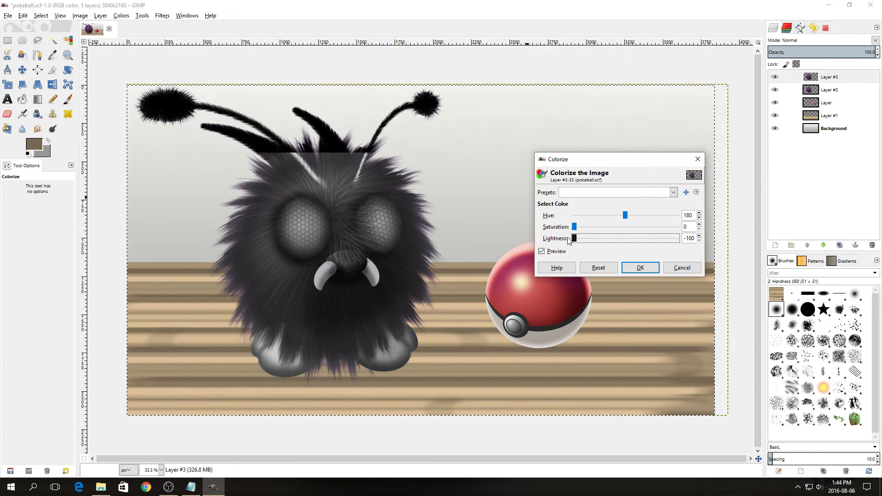
pyautogui.click(641, 268)
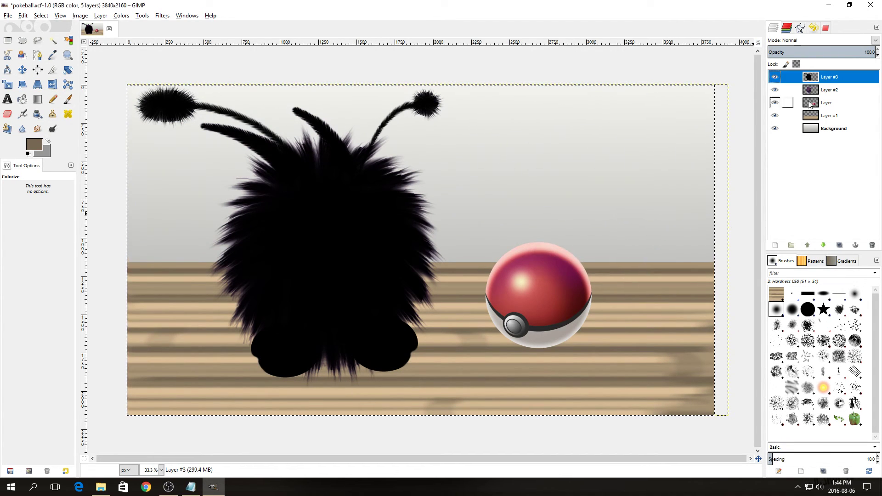
# Place the black copy beneath the creature's layer and nudge it slightly down and to the right as a shadow.
pyautogui.moveTo(829, 77); pyautogui.dragTo(829, 97)
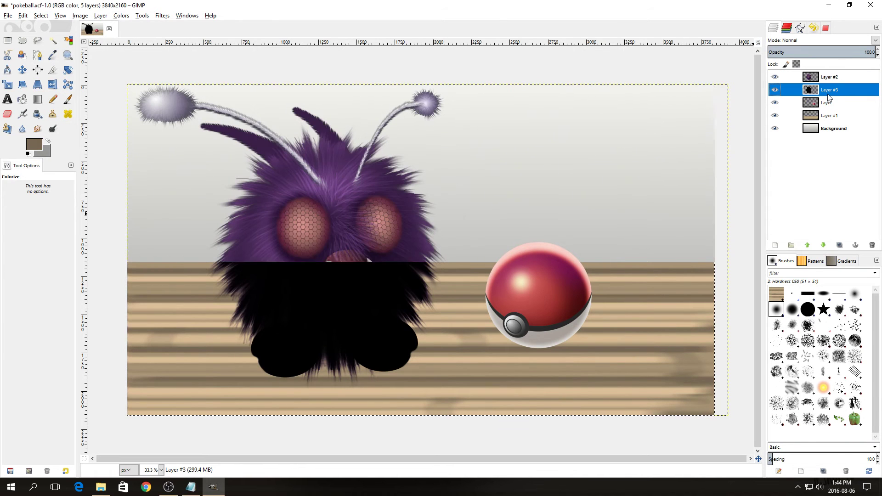
pyautogui.click(25, 71)
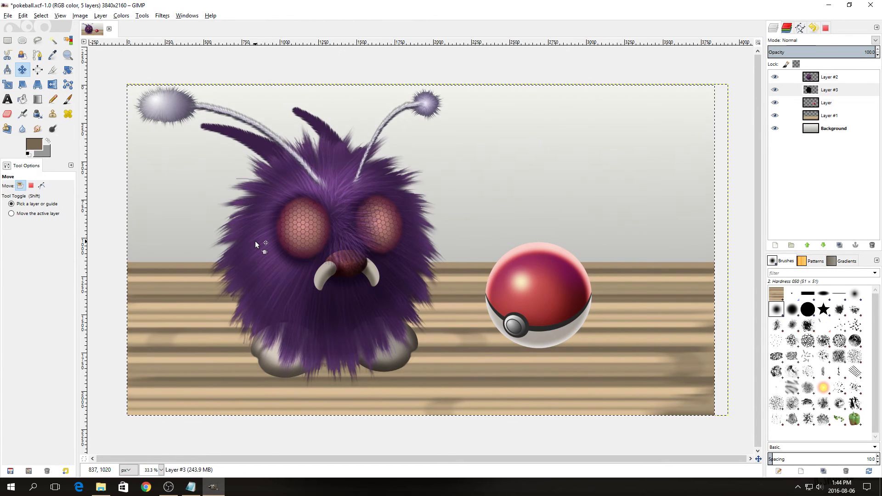
pyautogui.hotkey('shift', 'Down')
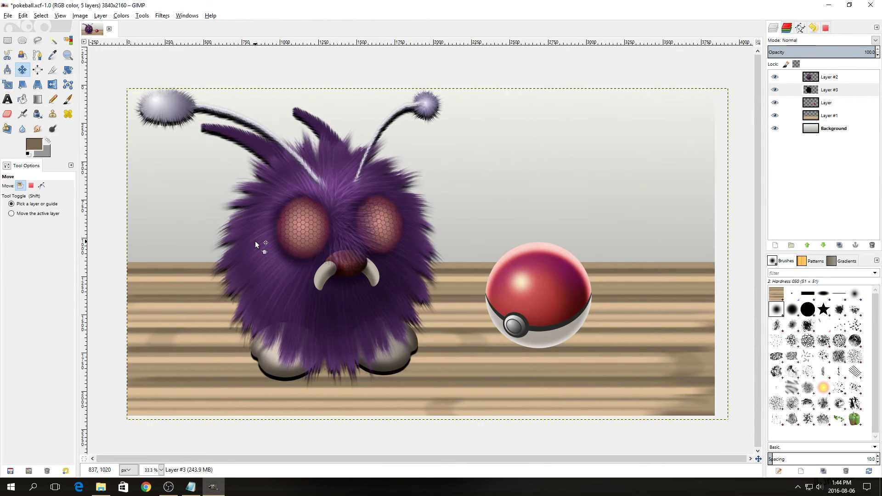
pyautogui.hotkey('shift', 'Up')
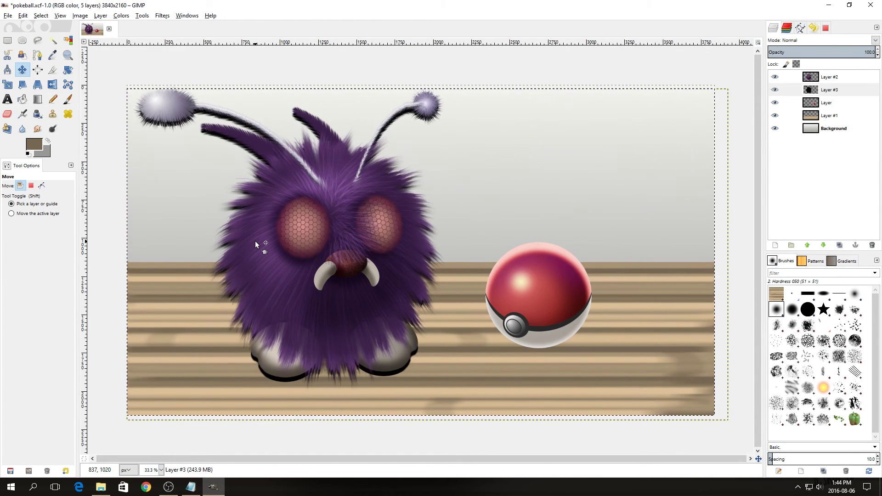
pyautogui.hotkey('shift', 'Down')
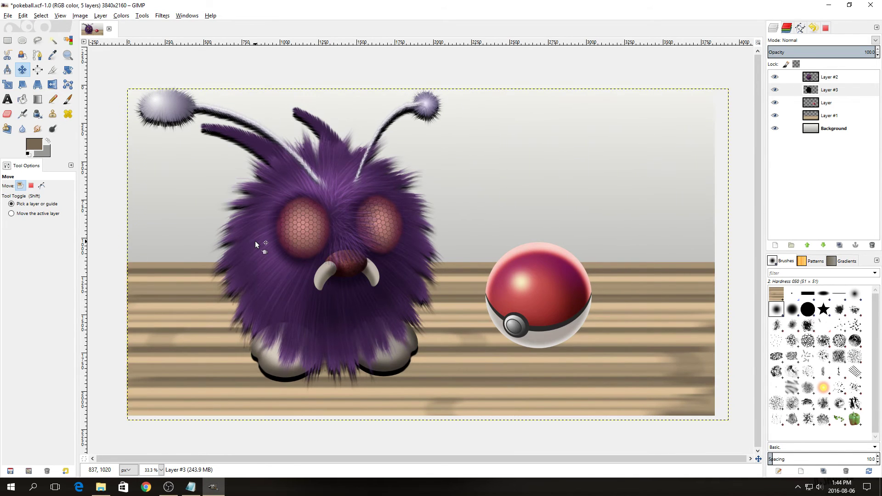
pyautogui.hotkey('shift', 'Right')
pyautogui.hotkey('shift', 'Down')
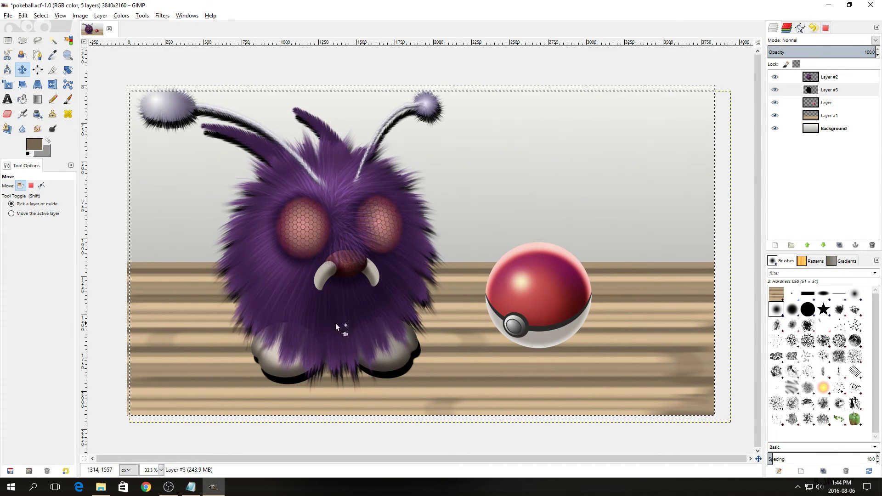
# Delete the upper part of the black copy down to just above the feet, then clear the selection.
pyautogui.click(7, 41)
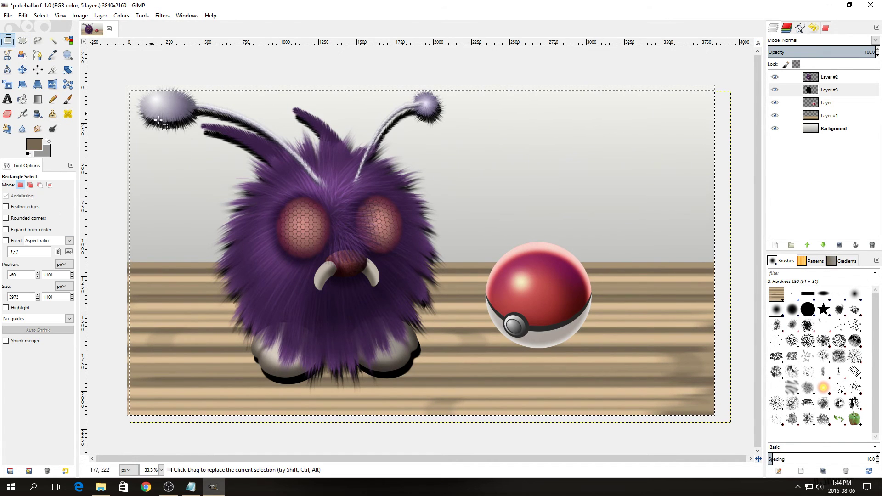
pyautogui.moveTo(116, 71); pyautogui.dragTo(476, 338)
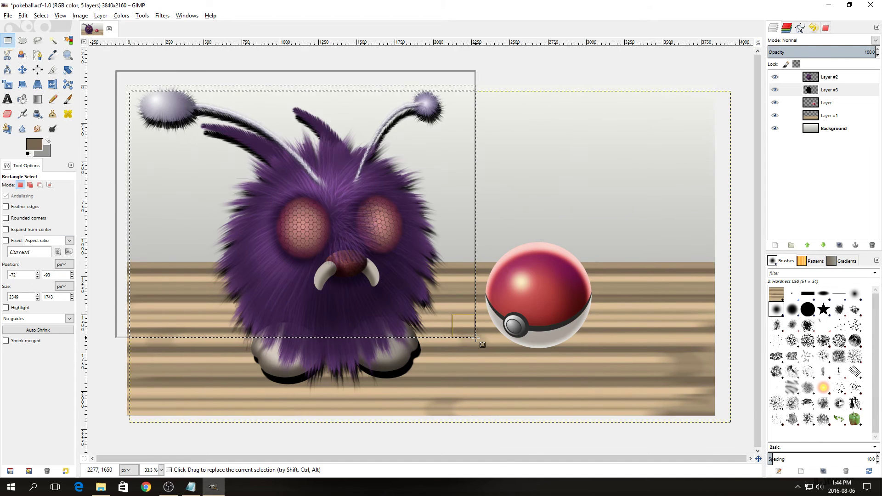
pyautogui.press('Delete')
pyautogui.hotkey('ctrl', 'shift', 'a')
# Apply a 25 px Gaussian Blur to the creature's foot shadow and lower its layer opacity to 60.
pyautogui.click(163, 15)
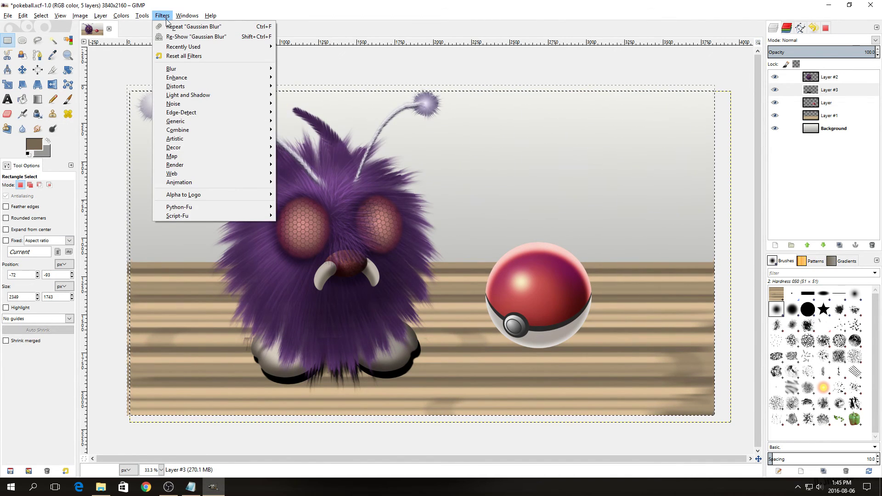
pyautogui.moveTo(187, 69)
pyautogui.click(337, 78)
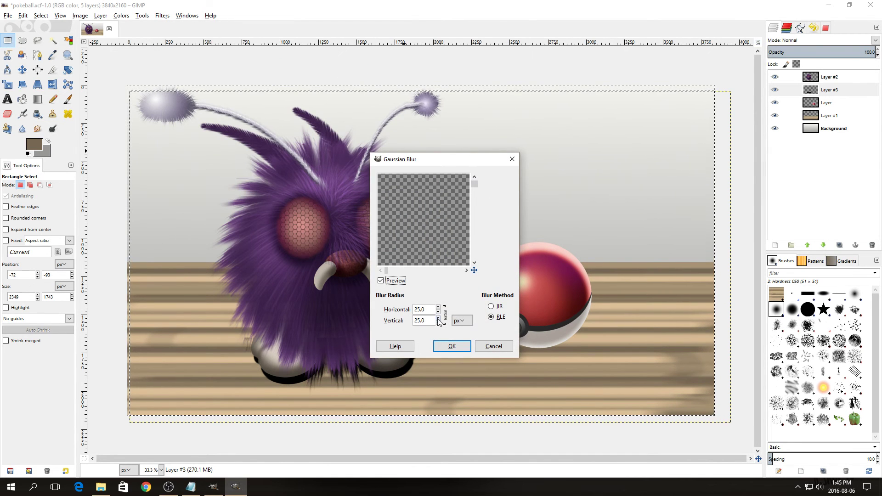
pyautogui.click(454, 347)
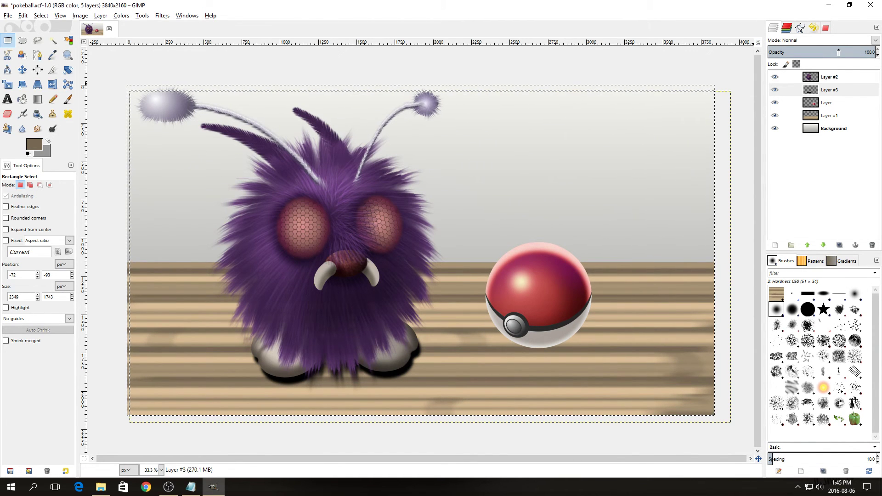
pyautogui.moveTo(838, 52); pyautogui.dragTo(825, 52)
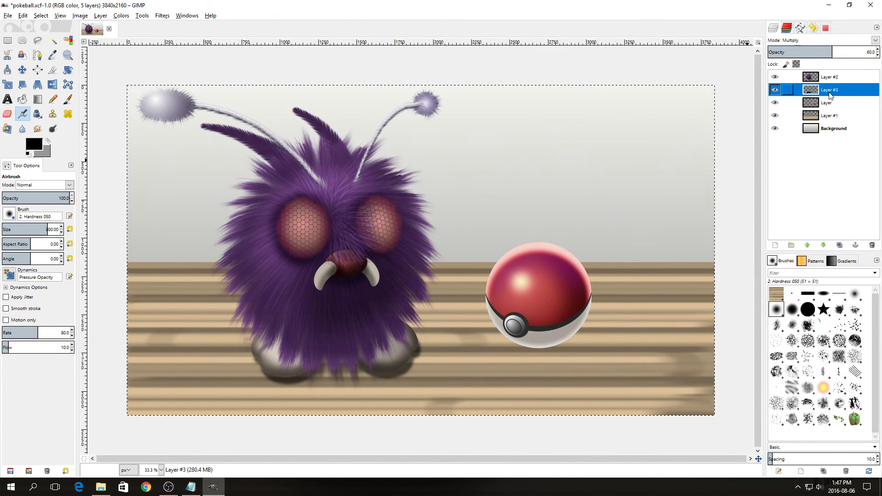
# Add a new transparent 3840 x 2160 layer directly above the foot shadow layer.
pyautogui.rightClick(830, 95)
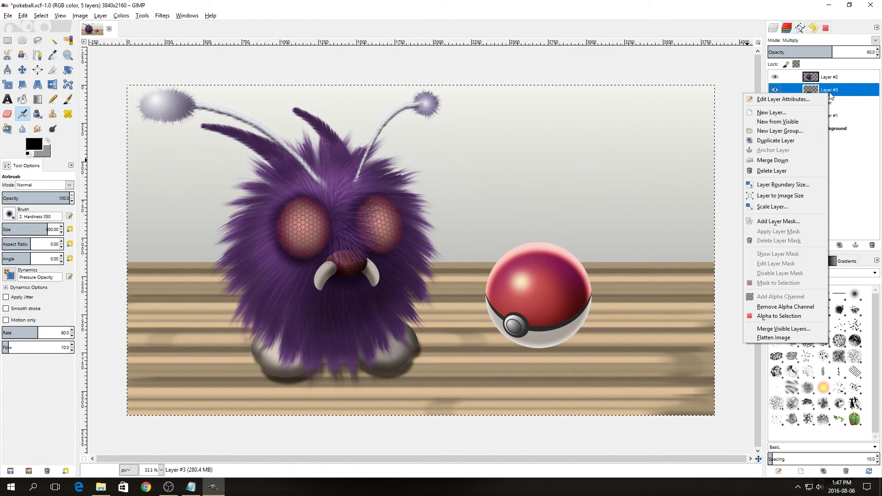
pyautogui.click(782, 112)
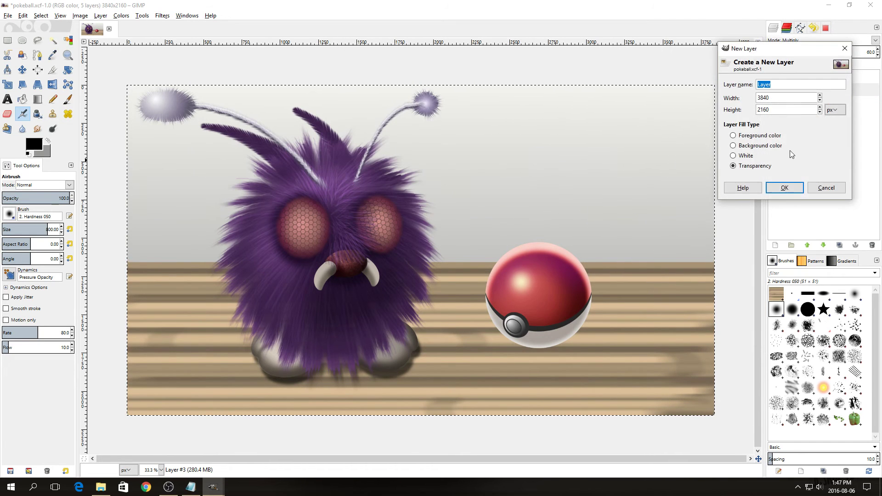
pyautogui.click(784, 188)
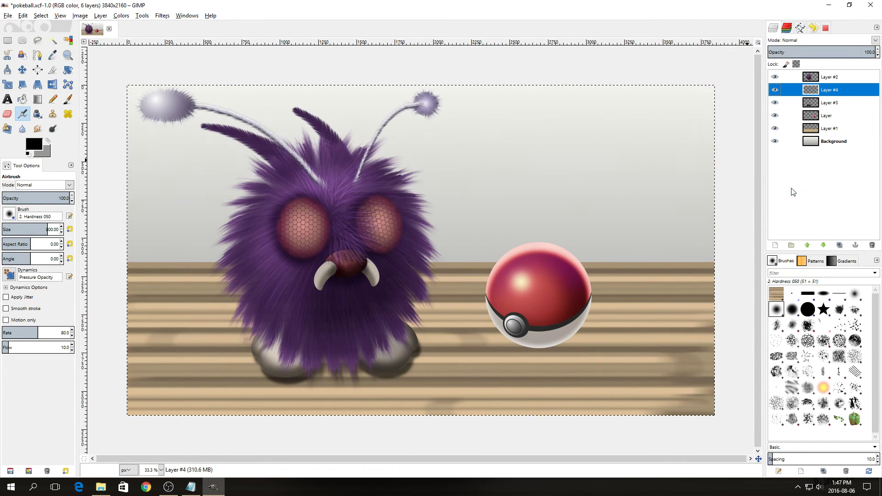
# Airbrush soft black shadows on the floor beneath the creature and the Poké Ball with the size 600 brush.
pyautogui.click(22, 114)
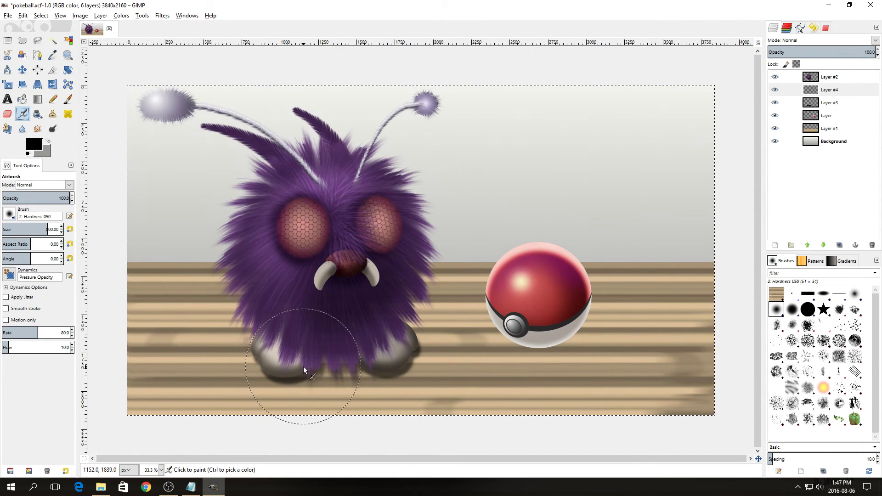
pyautogui.moveTo(306, 378)
pyautogui.mouseDown()
pyautogui.moveTo(360, 384)
pyautogui.moveTo(389, 350)
pyautogui.moveTo(294, 361)
pyautogui.moveTo(310, 378)
pyautogui.moveTo(362, 378)
pyautogui.moveTo(389, 364)
pyautogui.moveTo(402, 334)
pyautogui.moveTo(383, 352)
pyautogui.moveTo(309, 361)
pyautogui.moveTo(284, 377)
pyautogui.moveTo(373, 368)
pyautogui.moveTo(408, 342)
pyautogui.moveTo(401, 379)
pyautogui.moveTo(365, 396)
pyautogui.moveTo(335, 396)
pyautogui.moveTo(402, 374)
pyautogui.moveTo(417, 347)
pyautogui.moveTo(343, 382)
pyautogui.moveTo(303, 383)
pyautogui.moveTo(404, 380)
pyautogui.mouseUp()
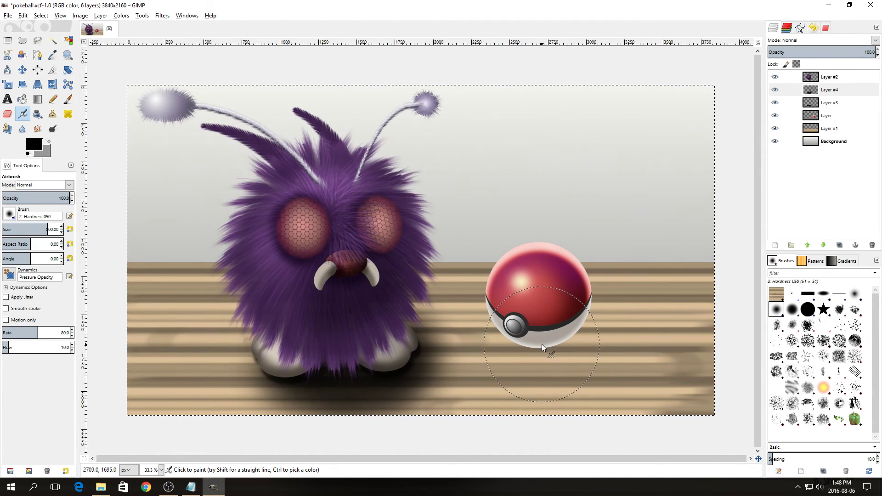
pyautogui.moveTo(542, 344)
pyautogui.mouseDown()
pyautogui.moveTo(583, 366)
pyautogui.moveTo(598, 353)
pyautogui.moveTo(577, 337)
pyautogui.moveTo(542, 334)
pyautogui.moveTo(525, 348)
pyautogui.moveTo(566, 362)
pyautogui.moveTo(589, 354)
pyautogui.moveTo(567, 331)
pyautogui.mouseUp()
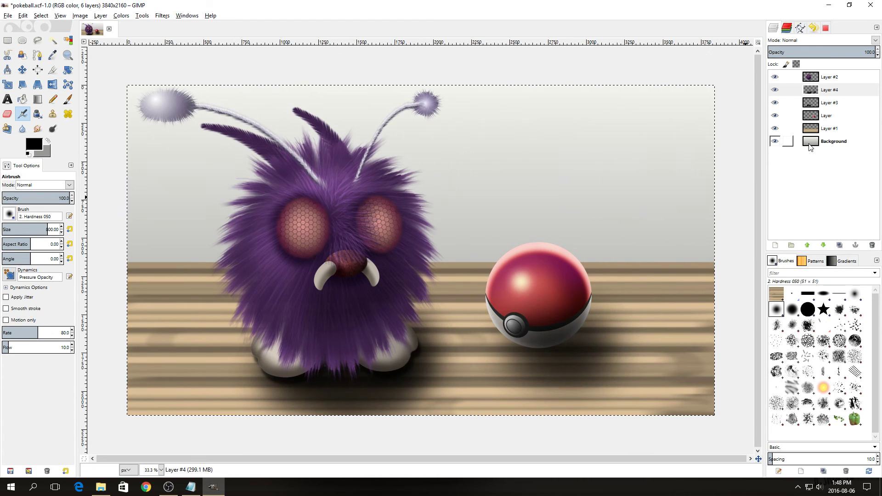
# Move the airbrushed shadow layer below the Poké Ball's layer, deepen the ball's shadow, and reduce the layer's opacity to about 63.
pyautogui.moveTo(835, 92); pyautogui.dragTo(838, 123)
pyautogui.moveTo(527, 340); pyautogui.dragTo(577, 343)
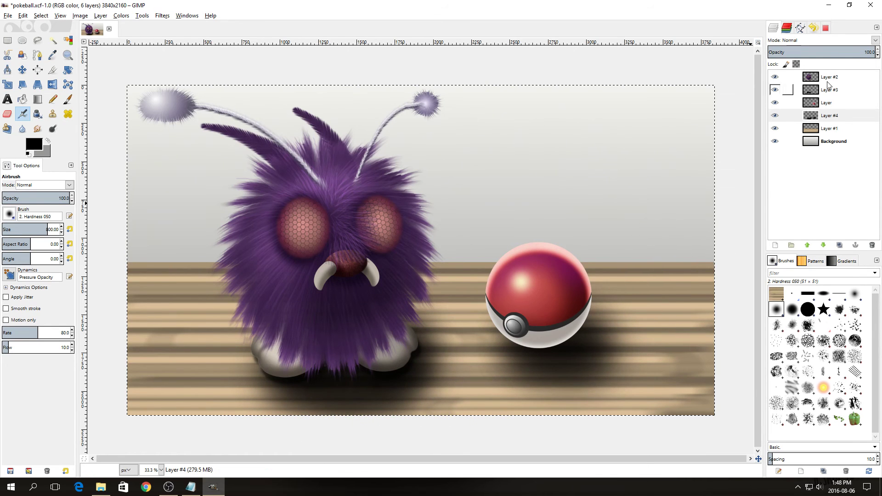
pyautogui.moveTo(861, 53); pyautogui.dragTo(835, 52)
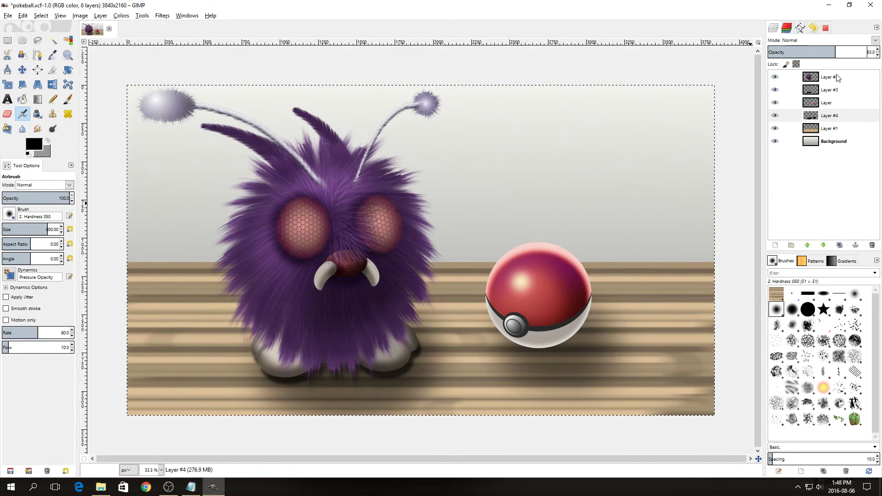
# Lighten the wooden floor layer by raising its Levels midtone gamma to 1.83.
pyautogui.click(829, 128)
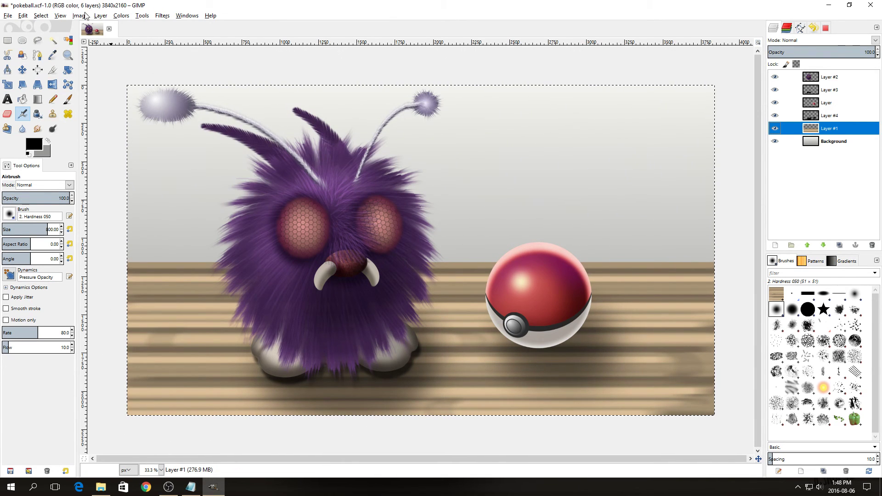
pyautogui.click(122, 16)
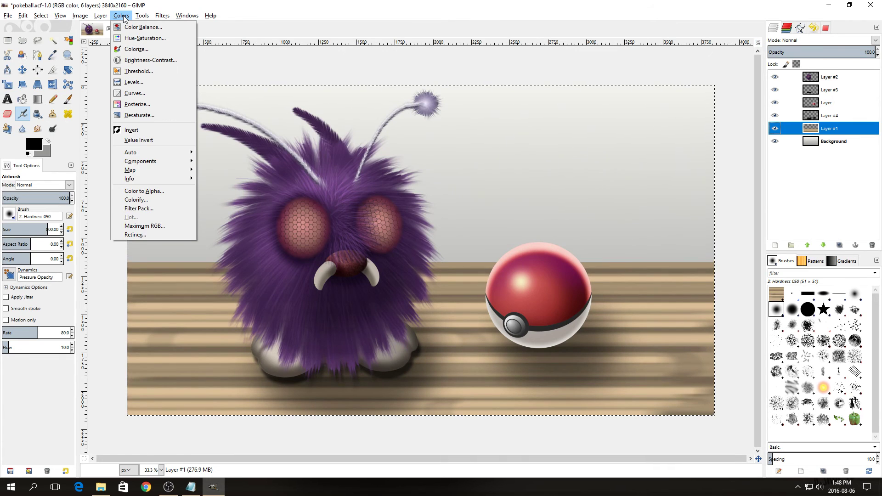
pyautogui.click(138, 83)
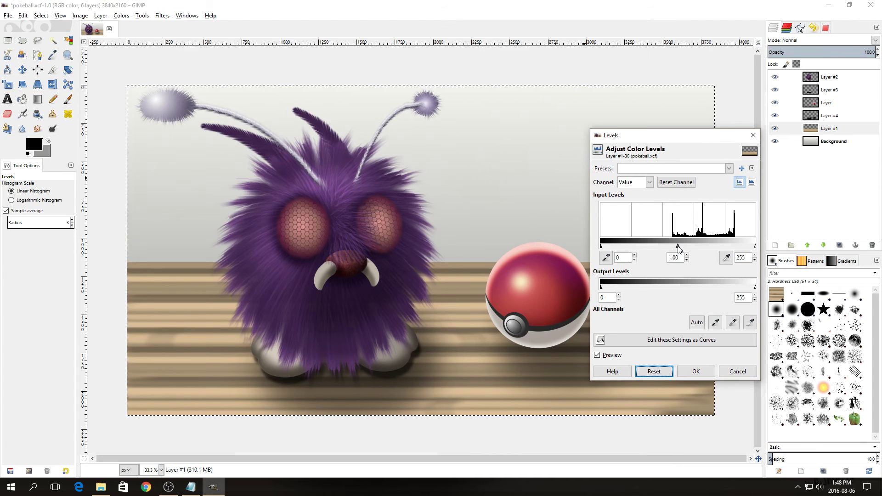
pyautogui.moveTo(679, 249); pyautogui.dragTo(658, 251)
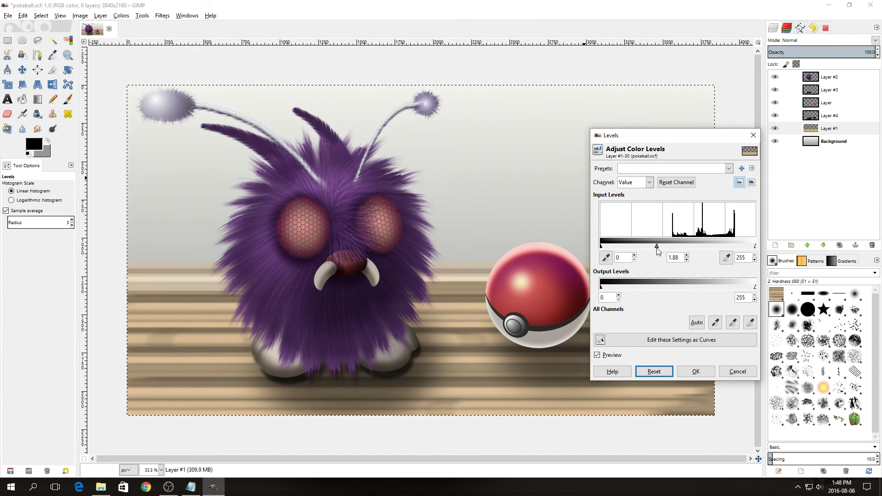
pyautogui.moveTo(658, 251); pyautogui.dragTo(659, 251)
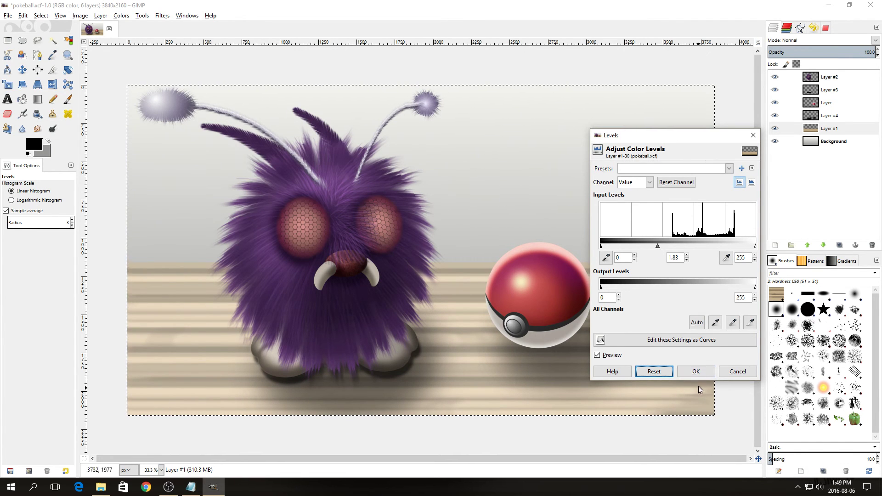
pyautogui.click(698, 370)
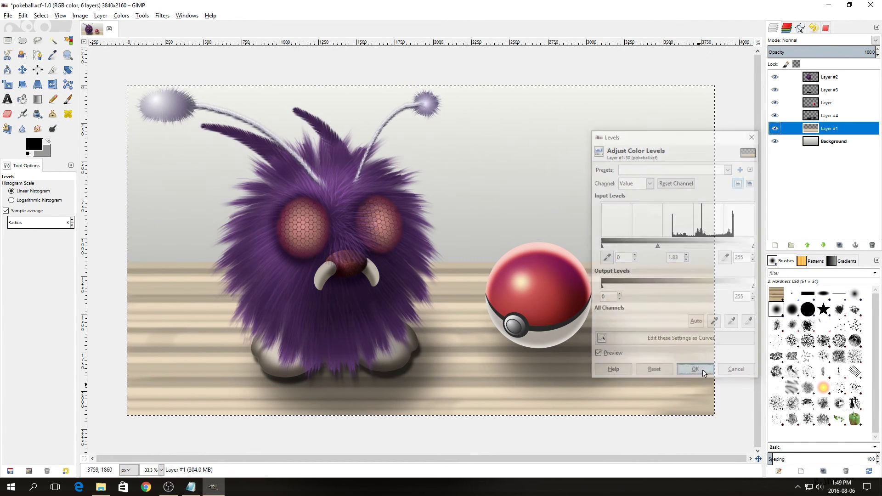
# Set the airbrushed shadow layer's opacity to about 67 and the foot shadow layer's opacity to about 39.
pyautogui.click(835, 117)
pyautogui.moveTo(836, 53); pyautogui.dragTo(839, 52)
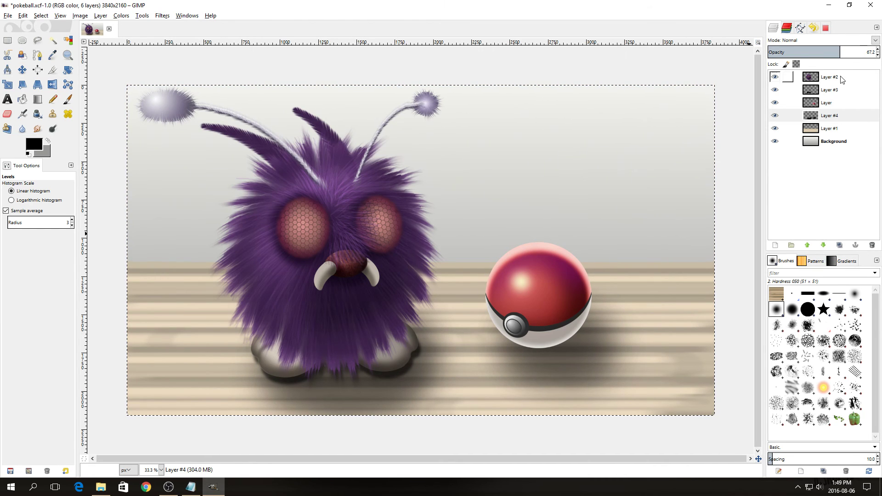
pyautogui.click(841, 89)
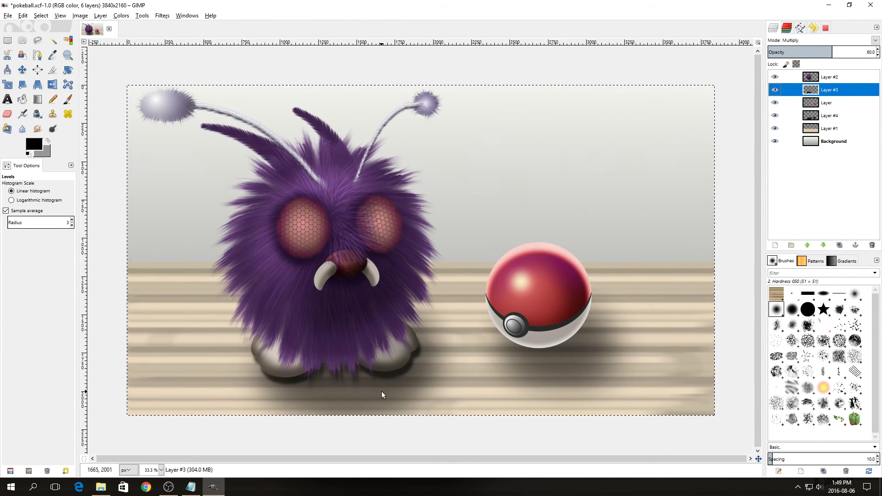
pyautogui.moveTo(832, 52); pyautogui.dragTo(810, 54)
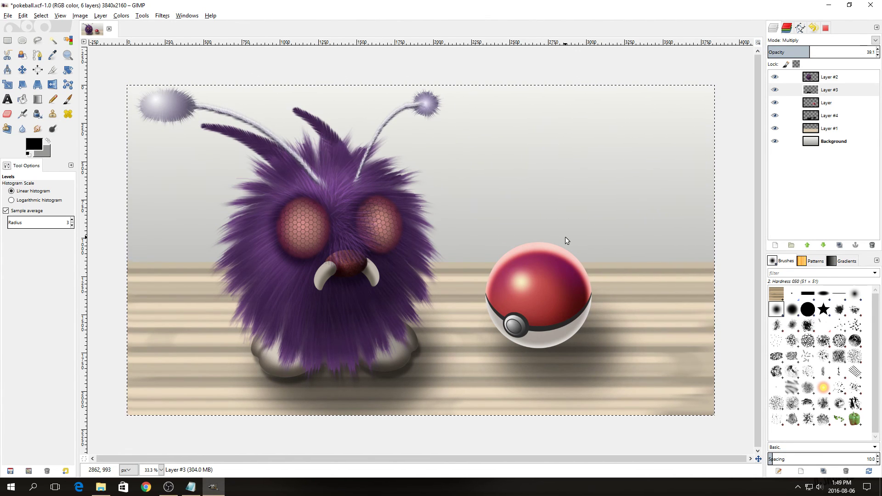
# Duplicate the Poké Ball layer, flip the copy vertically, and move it directly beneath the original ball as a reflection.
pyautogui.click(831, 104)
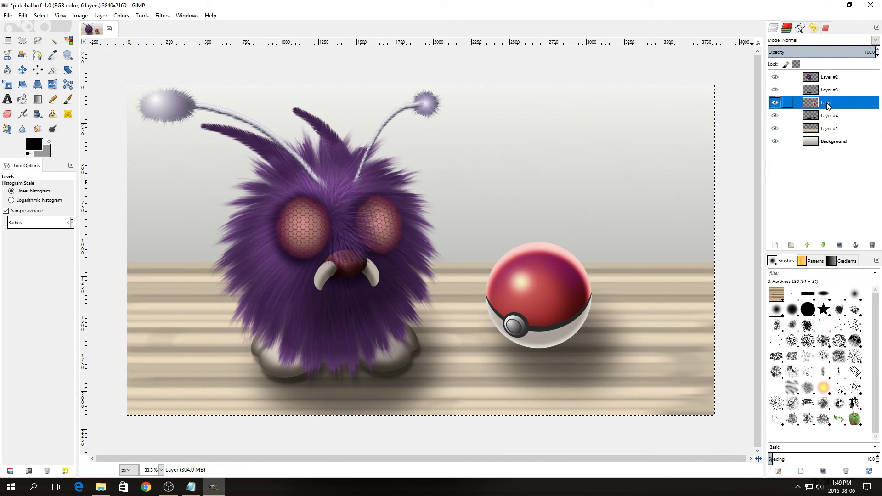
pyautogui.rightClick(827, 105)
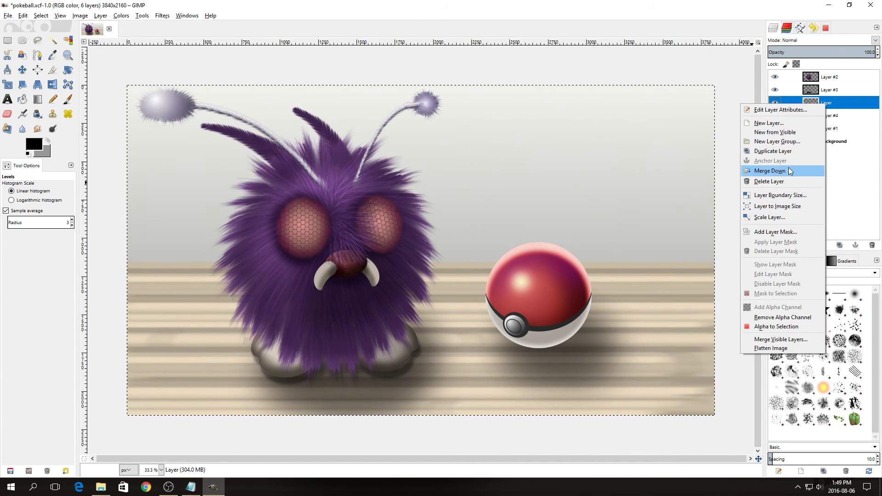
pyautogui.click(786, 151)
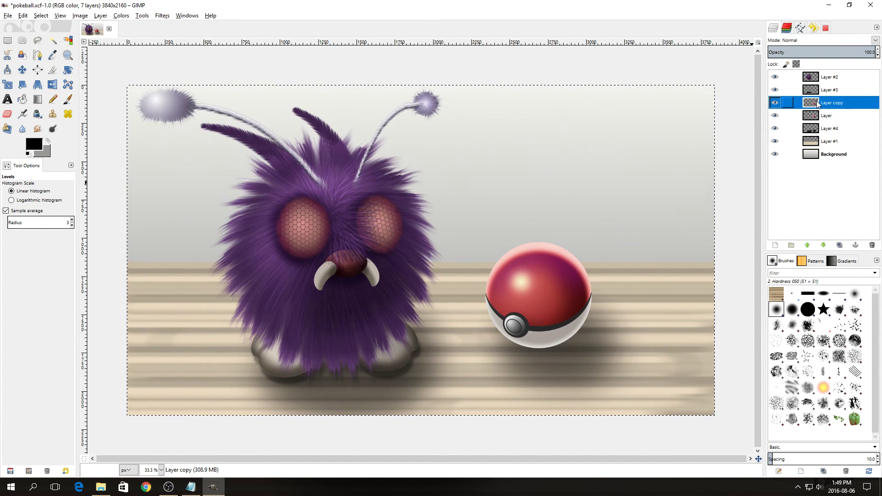
pyautogui.click(101, 16)
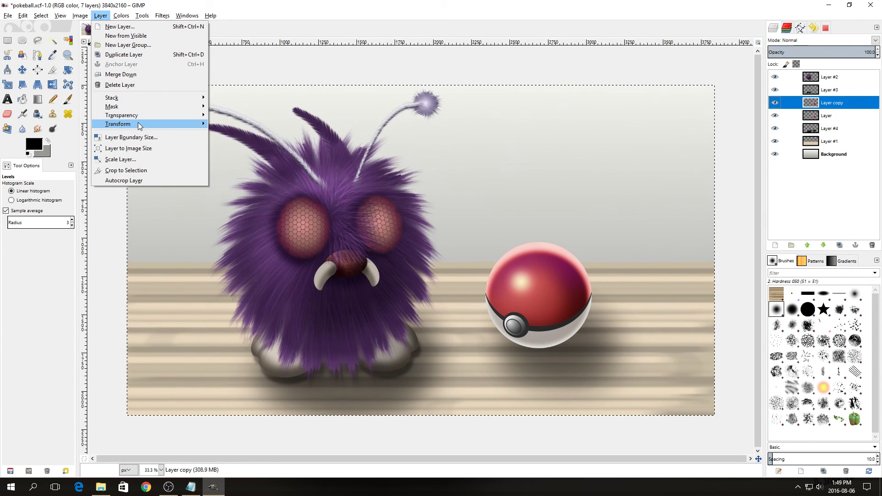
pyautogui.moveTo(138, 123)
pyautogui.click(260, 134)
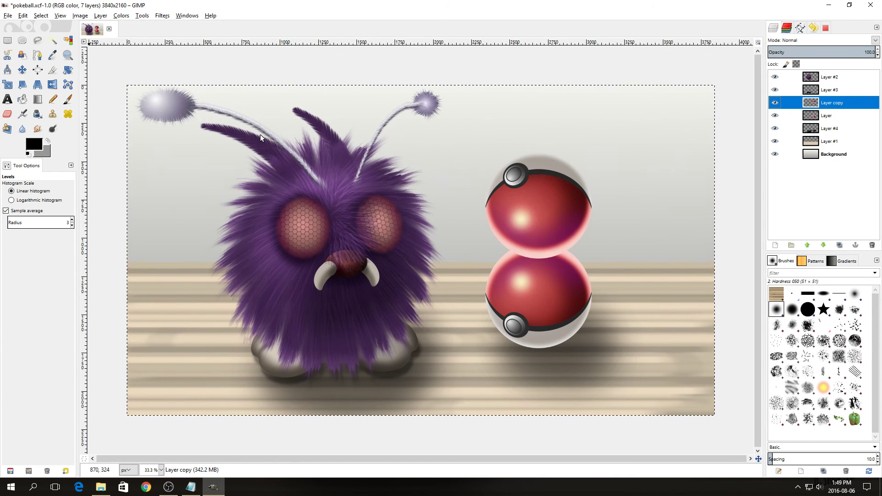
pyautogui.click(25, 70)
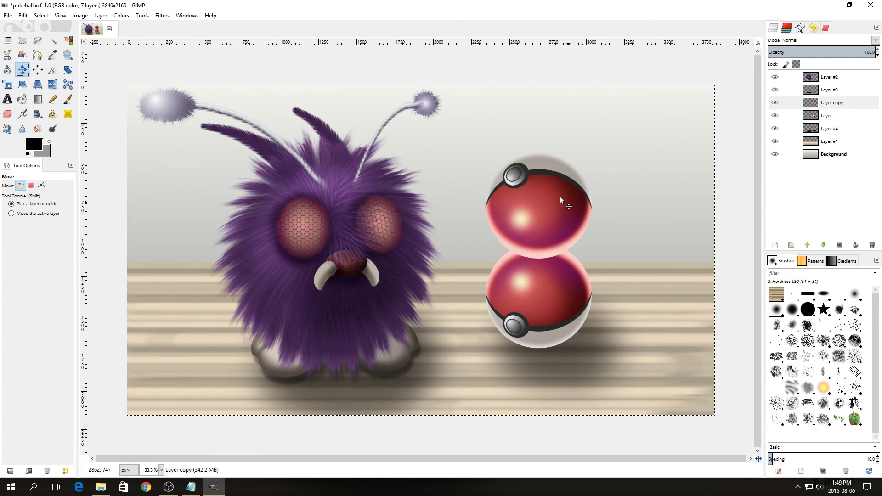
pyautogui.moveTo(530, 186); pyautogui.dragTo(530, 379)
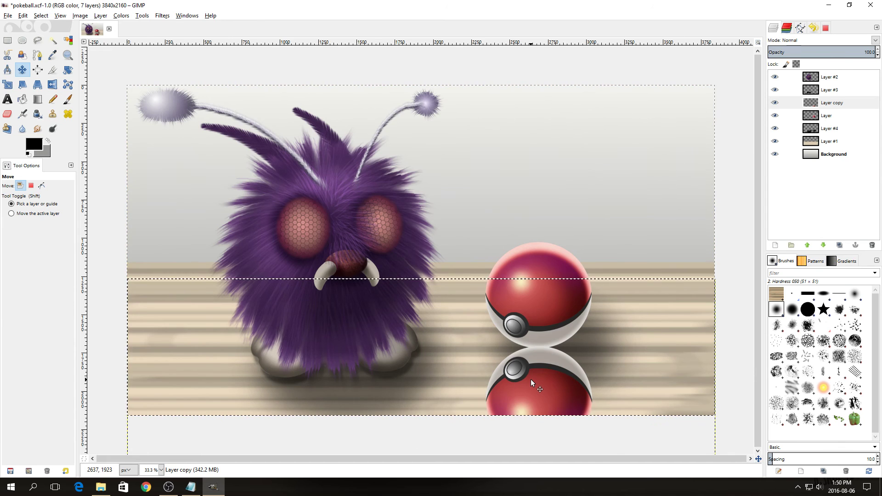
# Add a white layer mask to the flipped ball copy and fade it downward with a linear white-to-black gradient.
pyautogui.rightClick(829, 105)
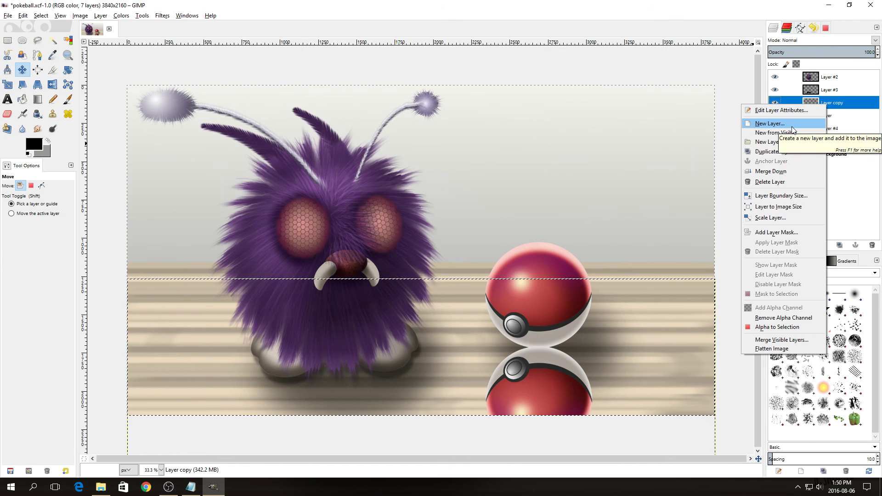
pyautogui.click(788, 232)
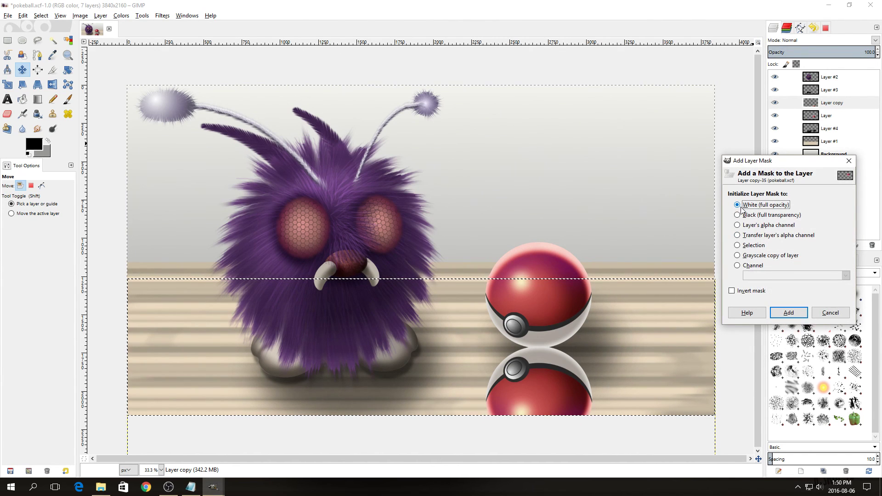
pyautogui.click(796, 314)
pyautogui.press('g')
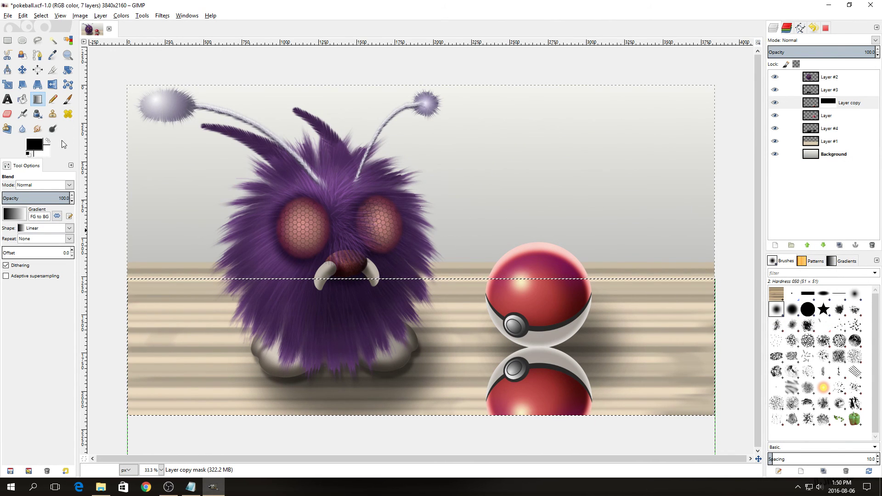
pyautogui.click(47, 140)
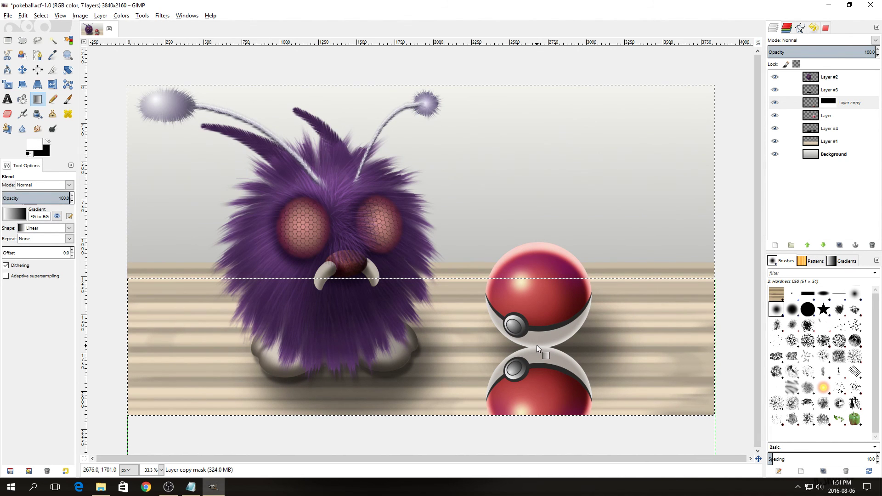
pyautogui.moveTo(537, 346); pyautogui.dragTo(539, 402)
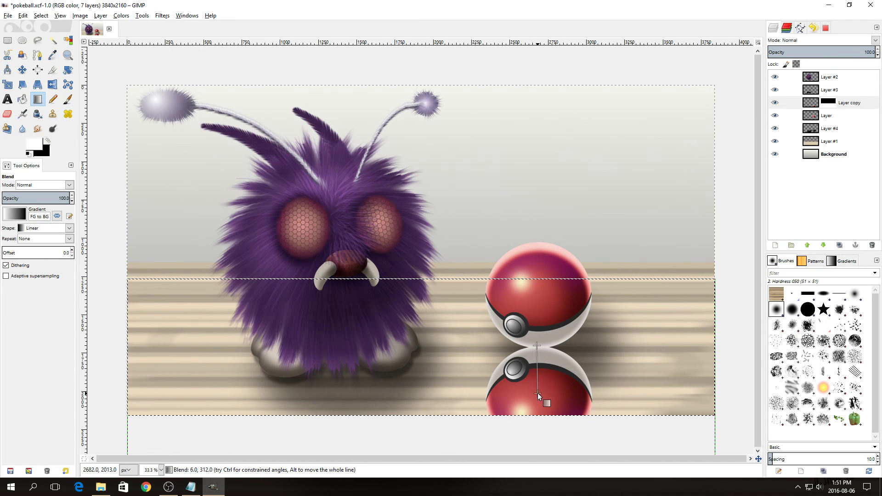
pyautogui.moveTo(538, 386); pyautogui.dragTo(538, 389)
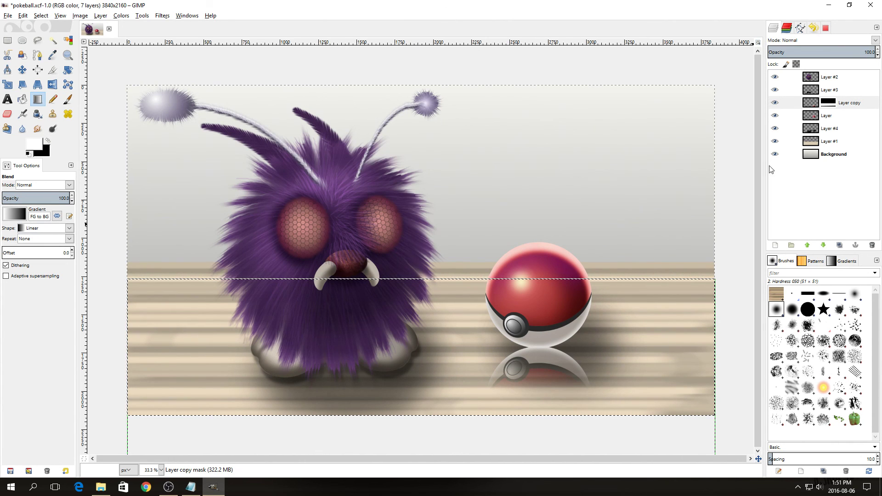
# Move the ball reflection layer below the Poké Ball's layer and reduce its opacity to about 22.
pyautogui.moveTo(840, 106); pyautogui.dragTo(844, 126)
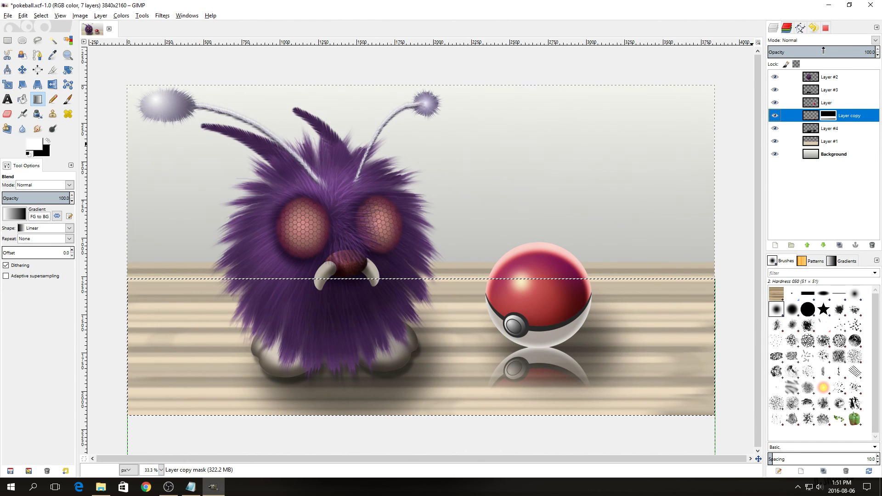
pyautogui.moveTo(829, 52); pyautogui.dragTo(791, 53)
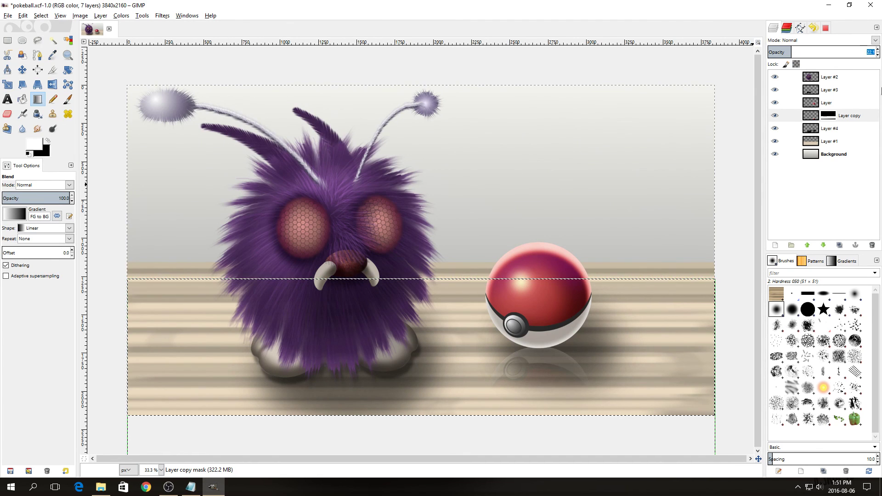
# Duplicate the creature's layer, shift the copy slightly downward, and place it below the original creature layer.
pyautogui.click(833, 79)
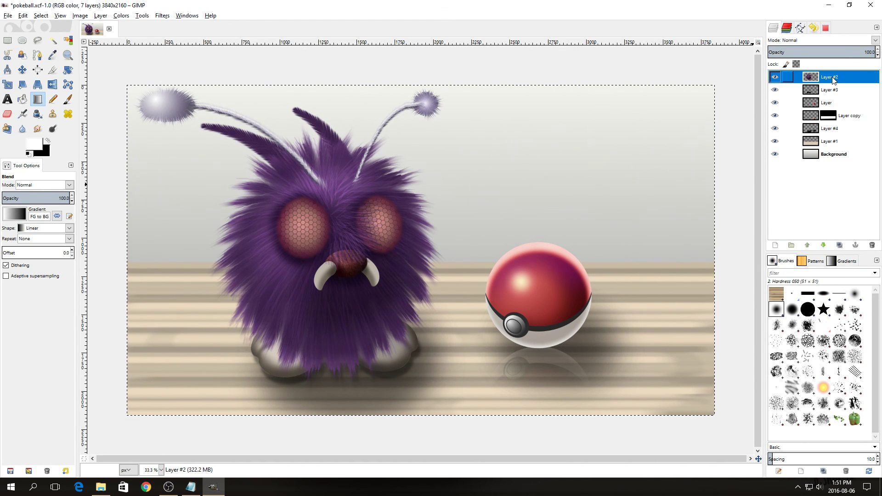
pyautogui.rightClick(833, 80)
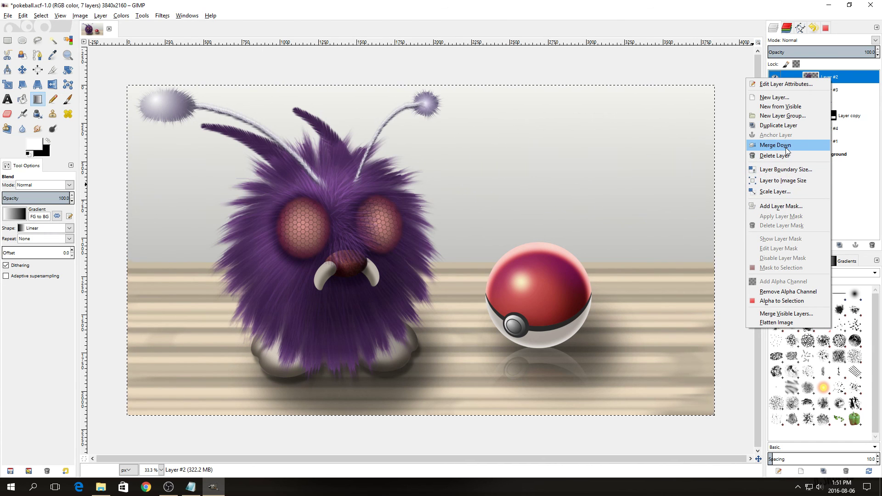
pyautogui.click(788, 126)
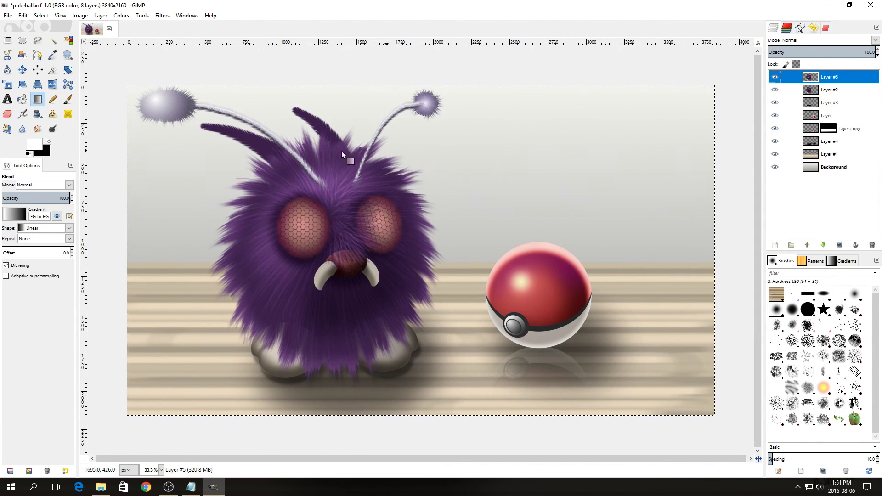
pyautogui.click(22, 70)
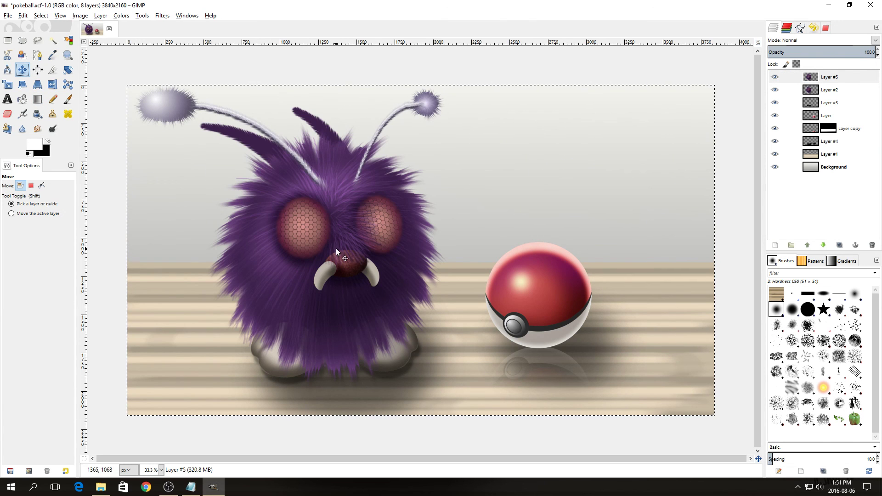
pyautogui.moveTo(337, 248); pyautogui.dragTo(336, 262)
pyautogui.moveTo(832, 80); pyautogui.dragTo(829, 100)
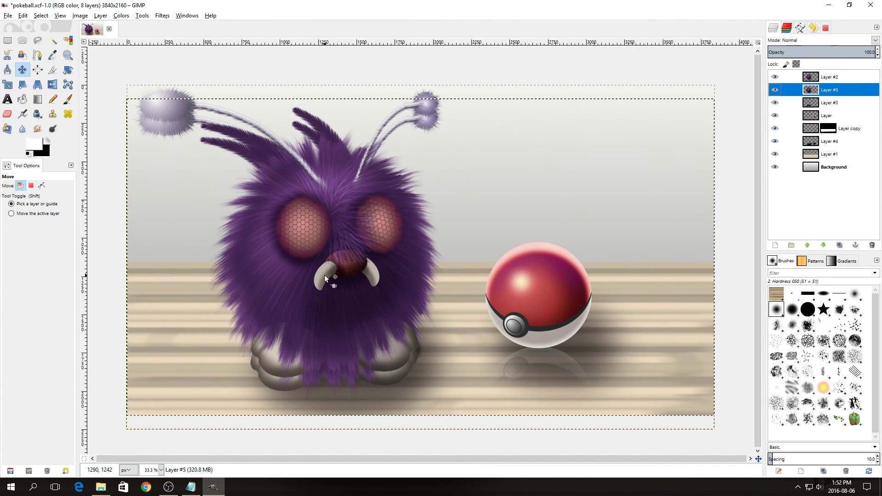
# Select a rectangle over the creature from its antennae to the top of its feet and delete that area from the lowered copy.
pyautogui.press('r')
pyautogui.moveTo(107, 73); pyautogui.dragTo(463, 345)
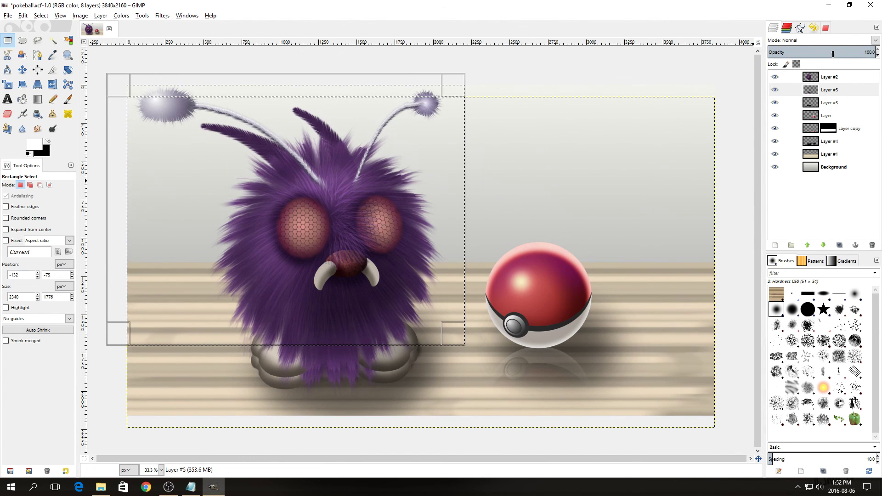
# Reduce the creature's reflection layer opacity to about 47 and fit the layer to the image size.
pyautogui.moveTo(833, 52); pyautogui.dragTo(818, 52)
pyautogui.rightClick(830, 90)
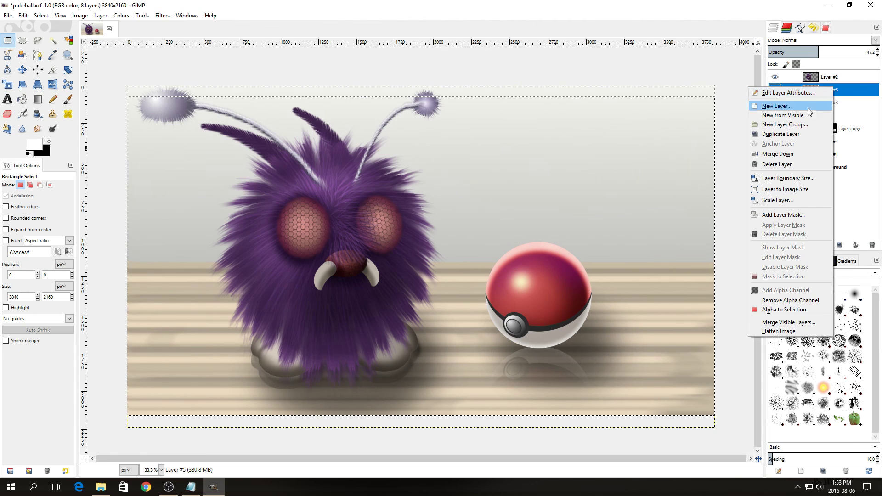
pyautogui.click(803, 190)
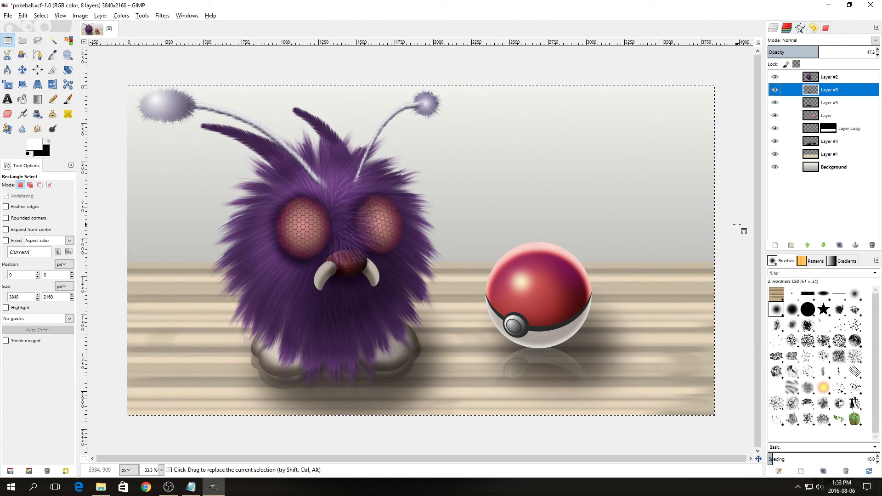